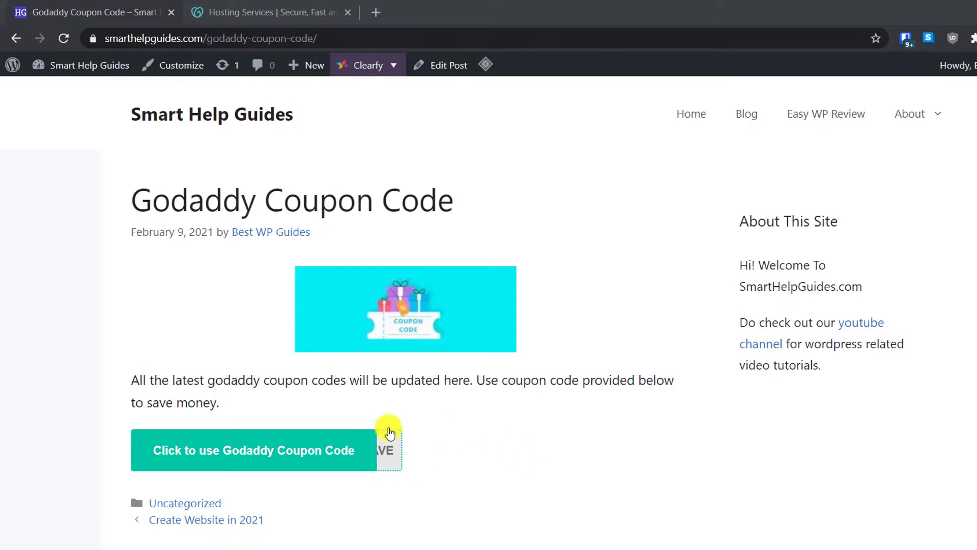
Switch to the GoDaddy tab and scroll the hosting overview to the ₹99.00/mo Web Hosting plan.
click(272, 11)
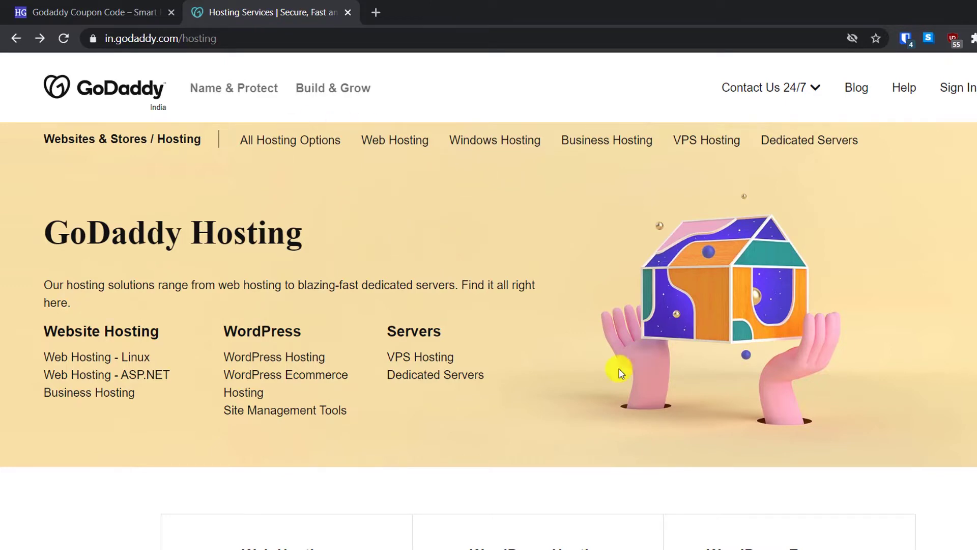
scroll(621, 373, down, 4)
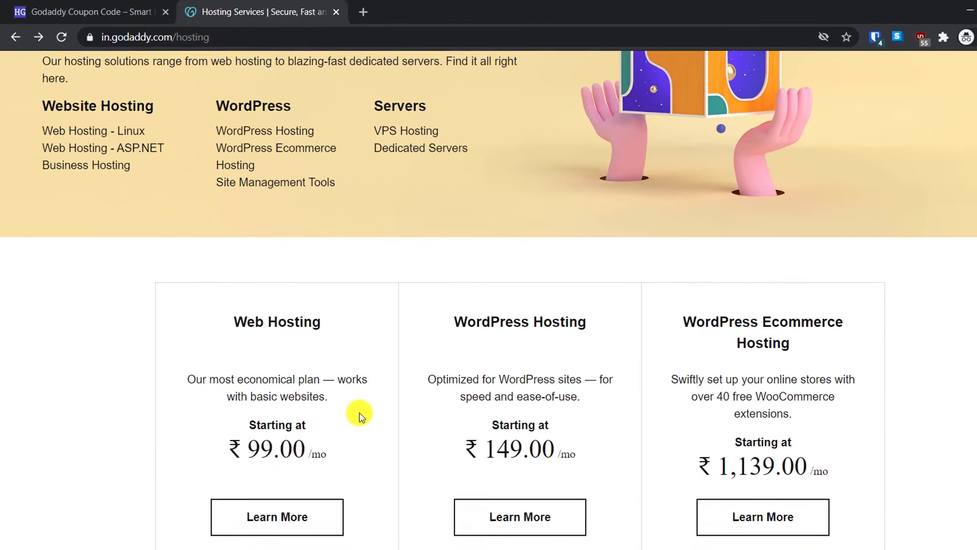
scroll(336, 325, down, 1)
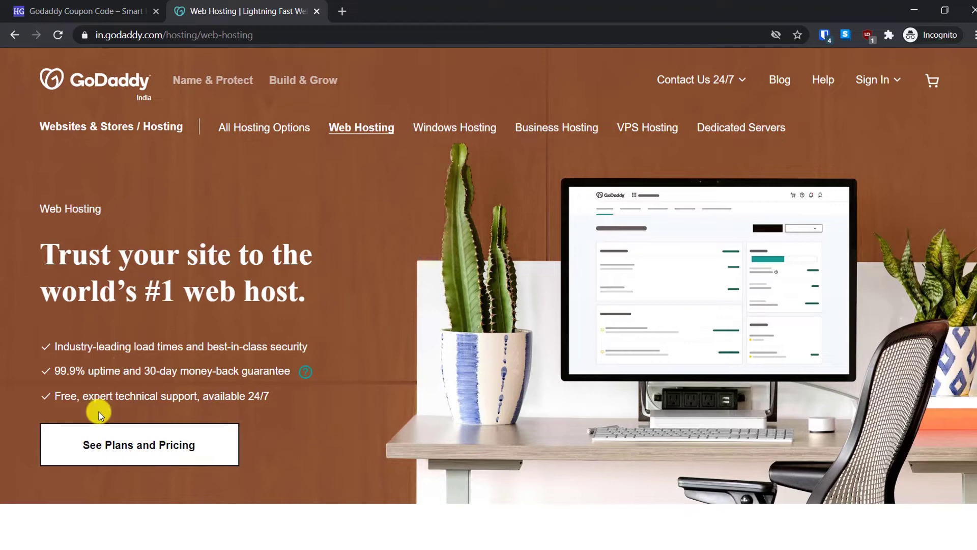
Compare the Starter ₹99, Economy ₹199, Deluxe ₹299 and Ultimate ₹449 monthly hosting plans.
click(136, 446)
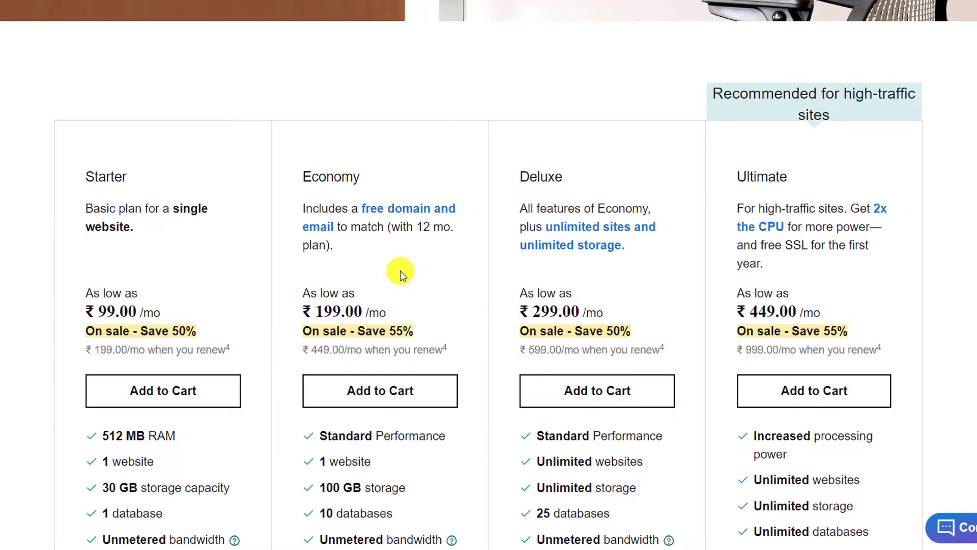
scroll(400, 275, down, 2)
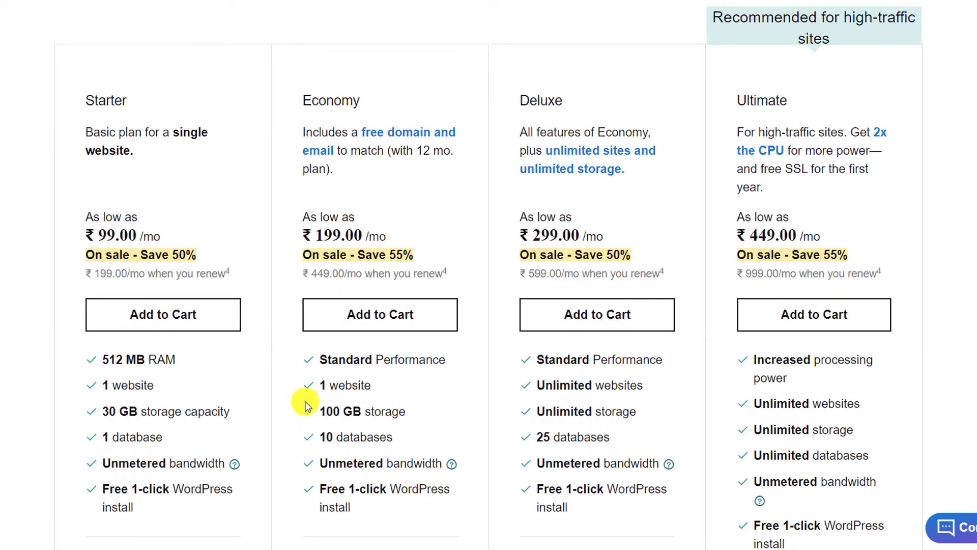
scroll(418, 389, down, 2)
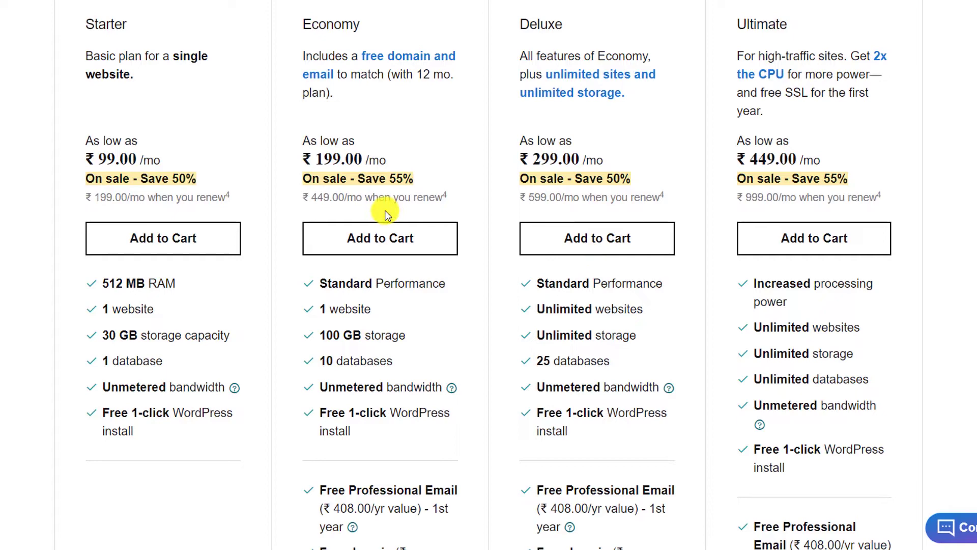
Add the Economy plan on a 12-month term (₹3,948.00), leaving the backup, SSL and security add-ons unchecked.
click(379, 242)
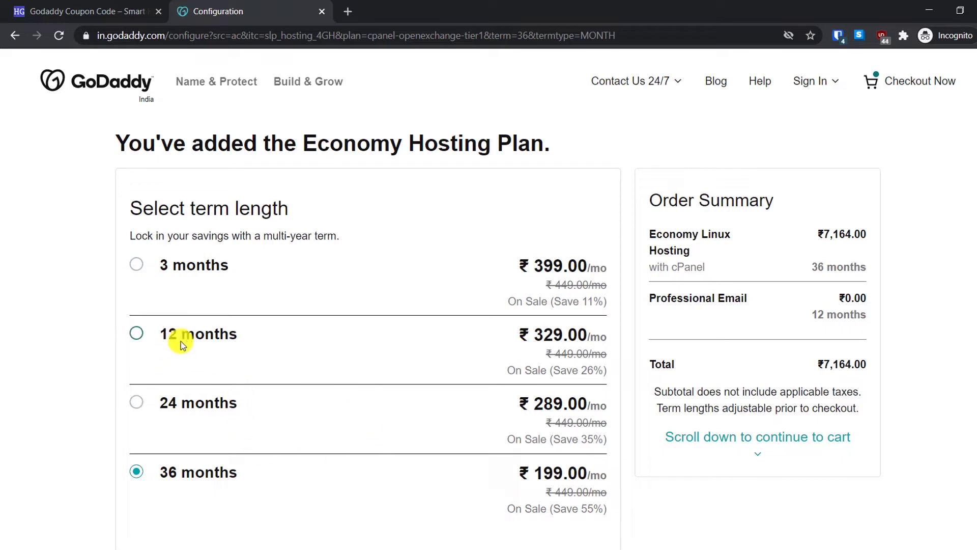
click(139, 332)
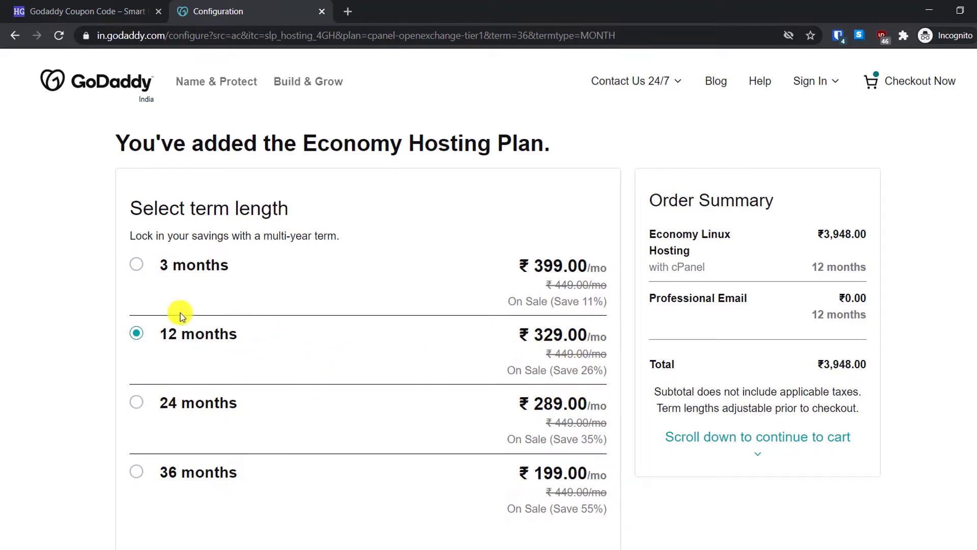
click(688, 437)
scroll(648, 429, up, 5)
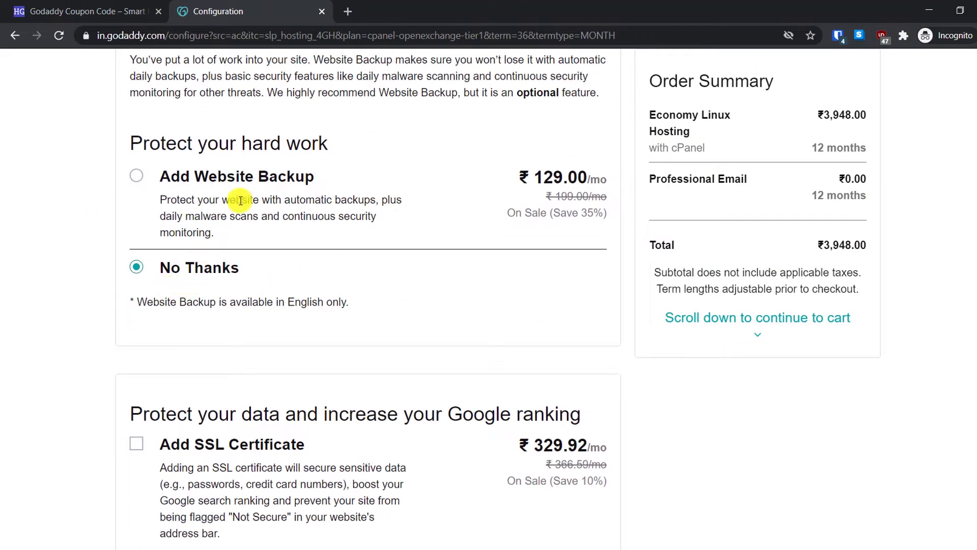
scroll(269, 249, up, 1)
scroll(255, 303, down, 6)
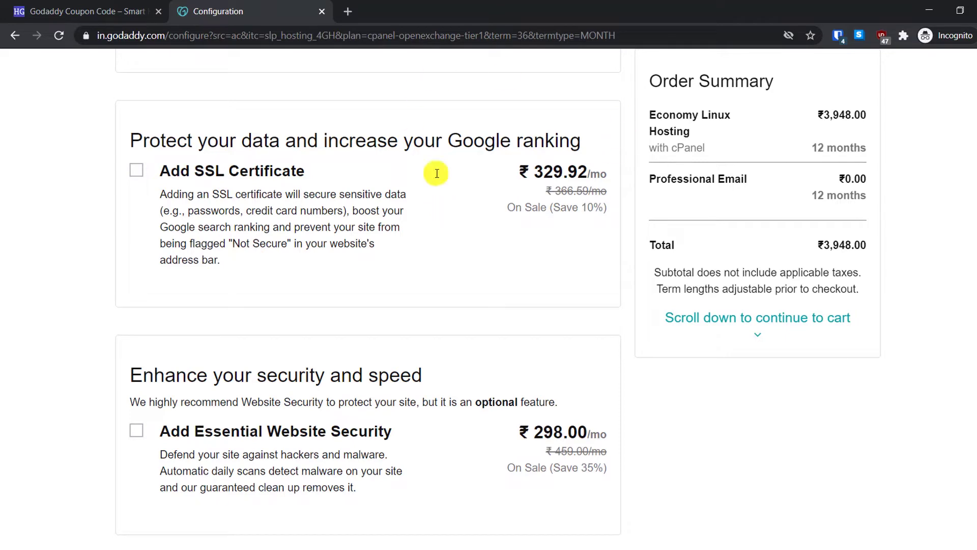
scroll(467, 243, down, 3)
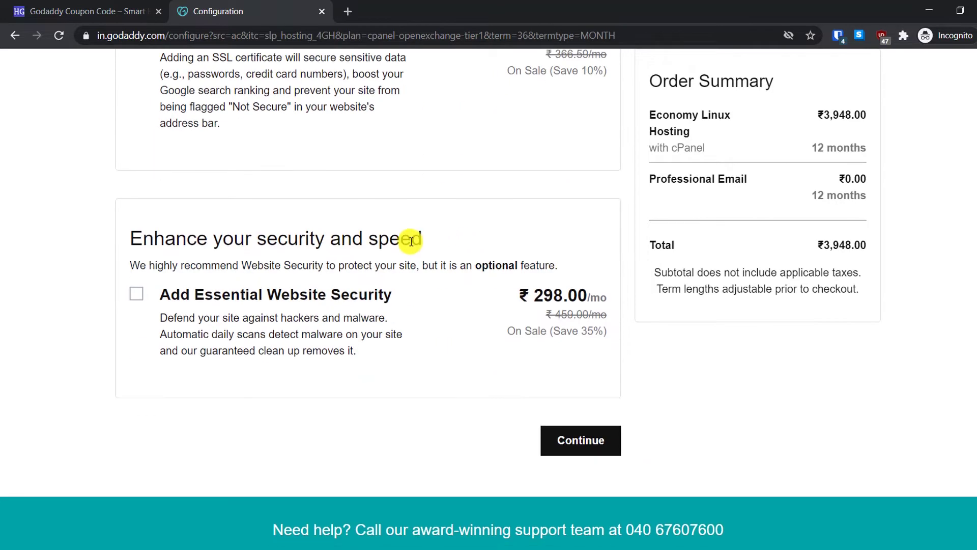
scroll(467, 239, up, 3)
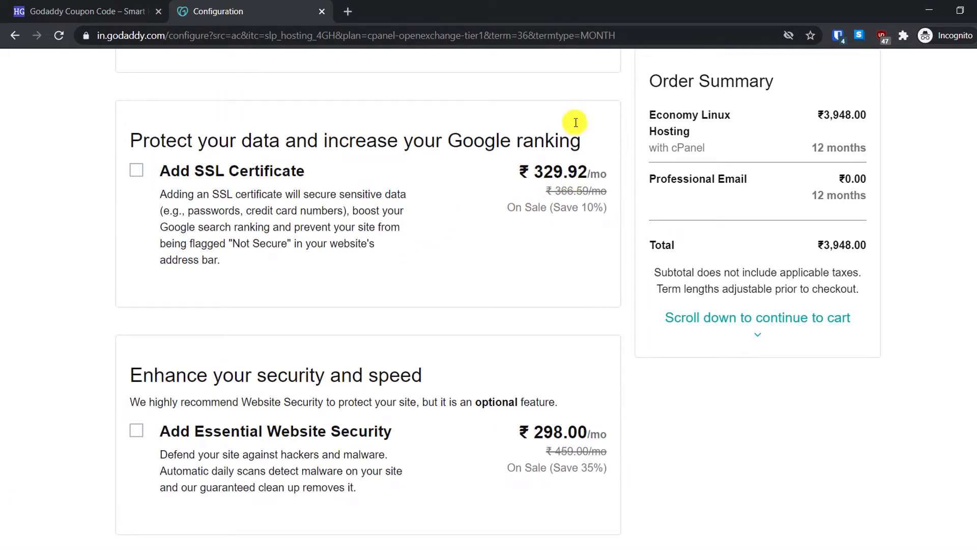
scroll(430, 372, down, 1)
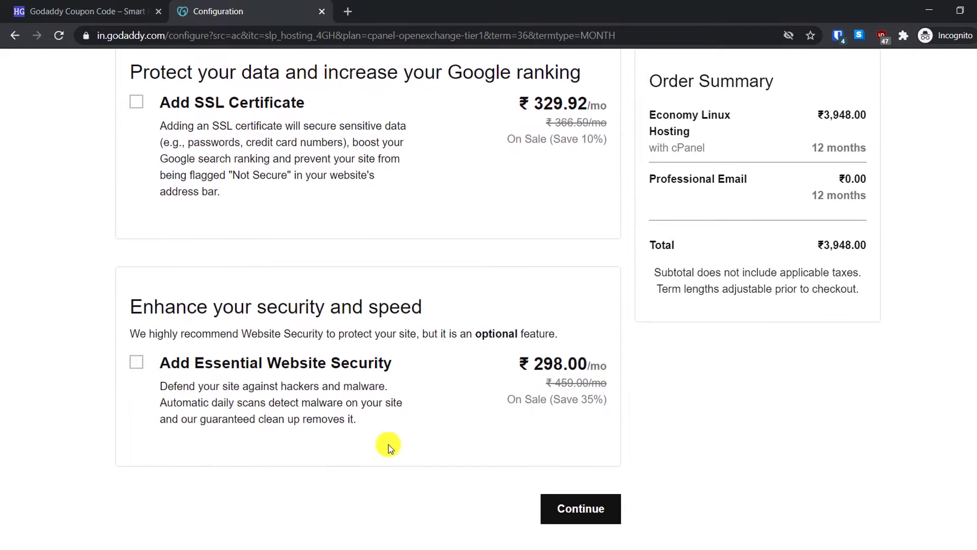
Continue without add-ons and confirm bestwpguides2.com is available as a free ₹0.00 domain.
click(572, 505)
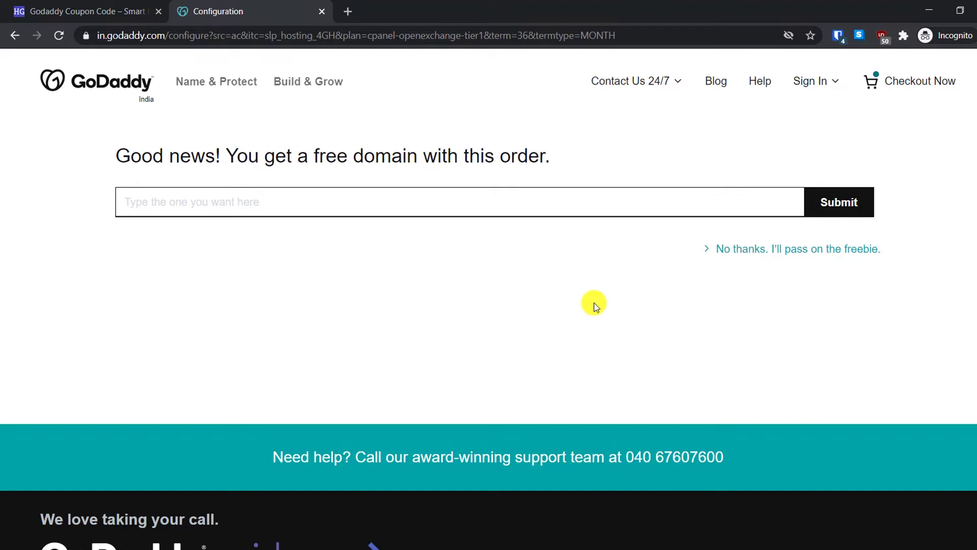
text(bestwpguides2.com)
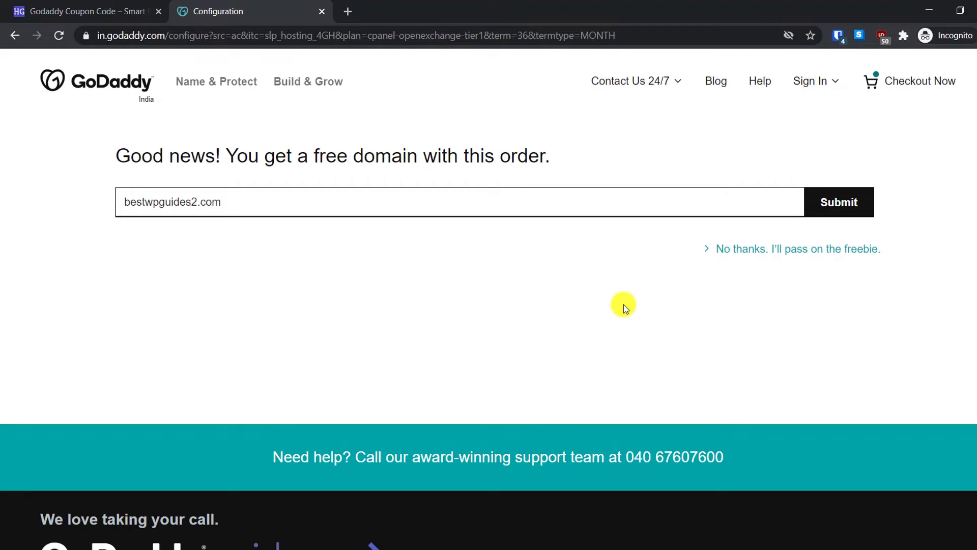
click(834, 198)
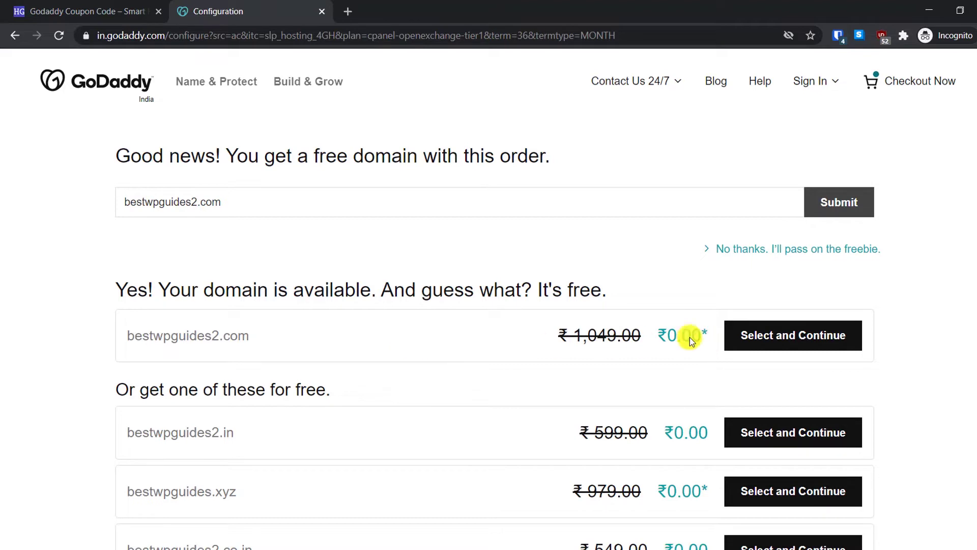
Take bestwpguides2.com as the free domain and begin filling the account email and username fields.
click(786, 335)
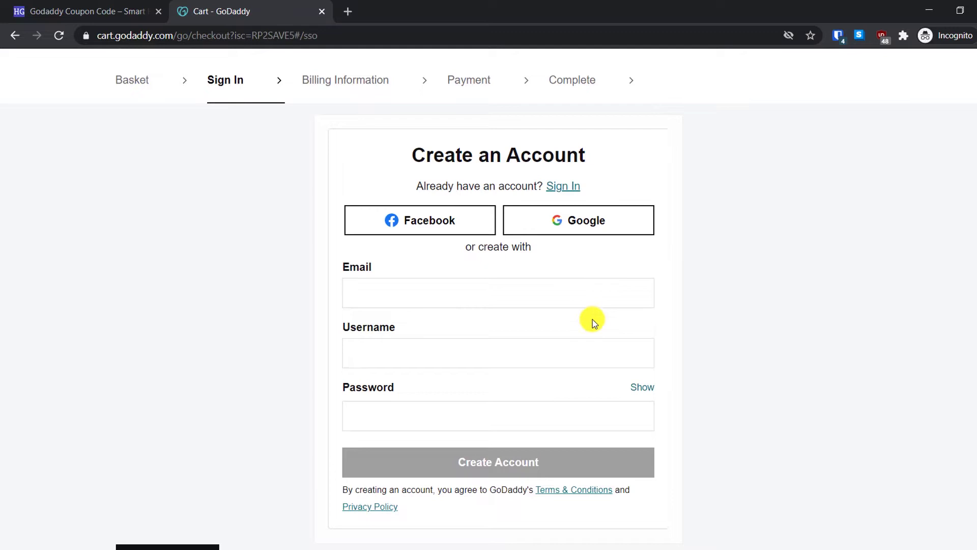
click(477, 291)
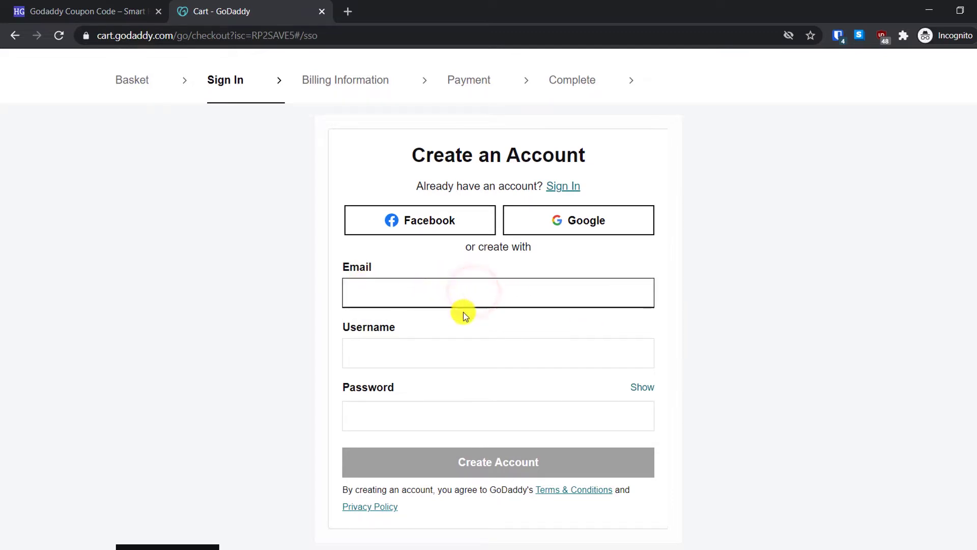
click(441, 359)
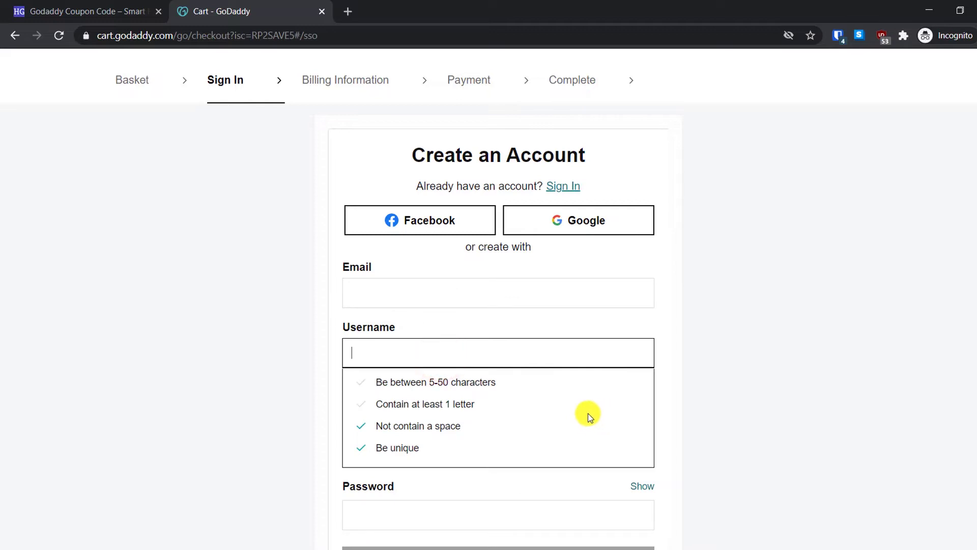
scroll(468, 463, down, 1)
scroll(468, 462, down, 1)
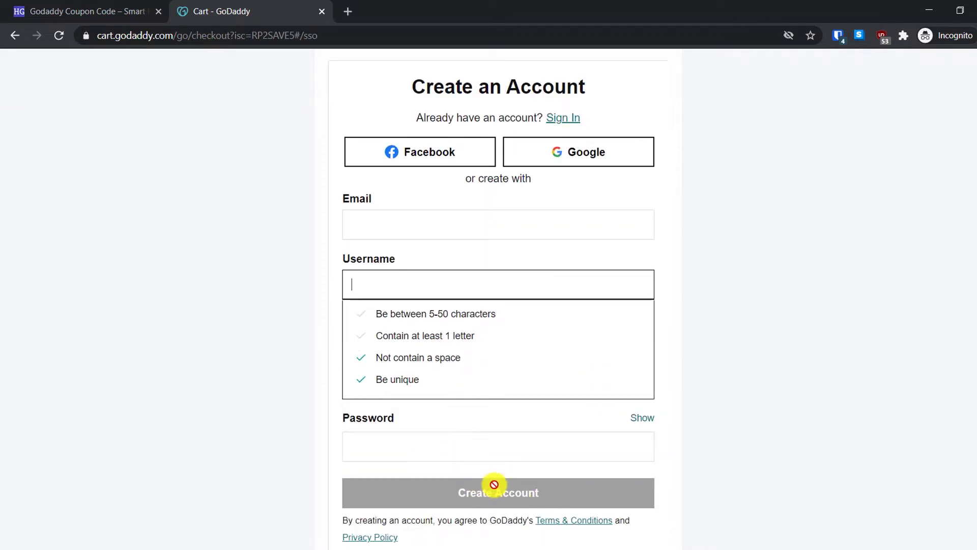
scroll(406, 234, up, 4)
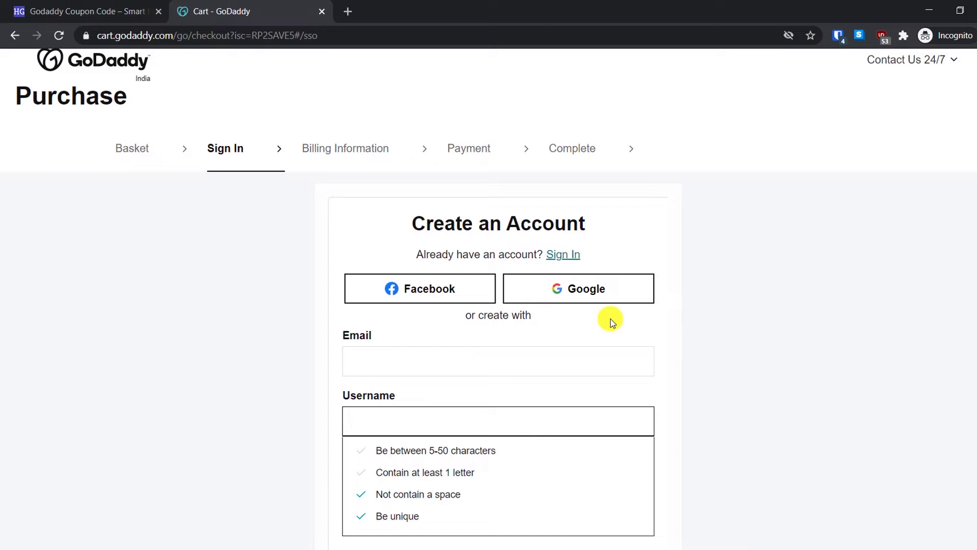
Sign in with the existing account and complete payment for the ₹720.18 order.
click(573, 258)
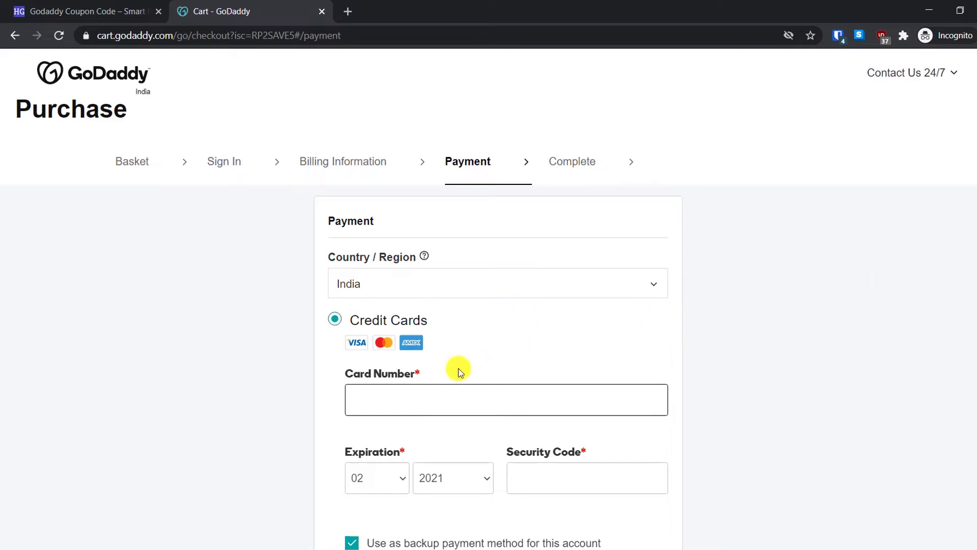
scroll(533, 514, down, 3)
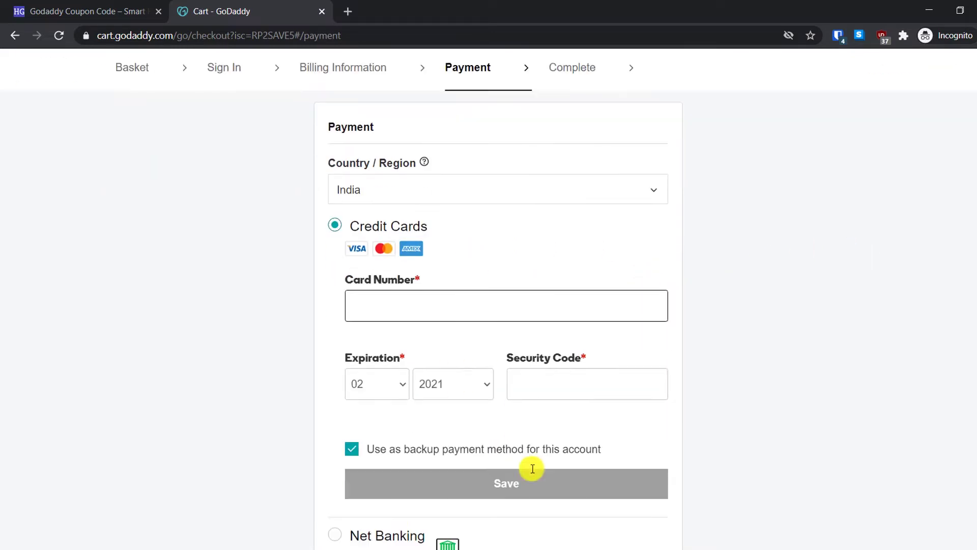
scroll(351, 403, up, 3)
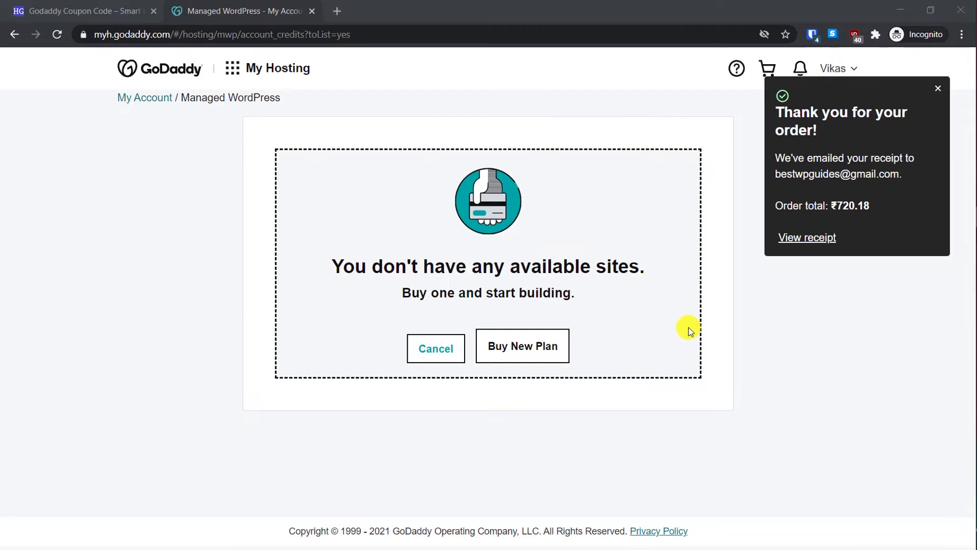
Return to My Products and find Starter Linux Hosting with cPanel under Web Hosting.
click(137, 102)
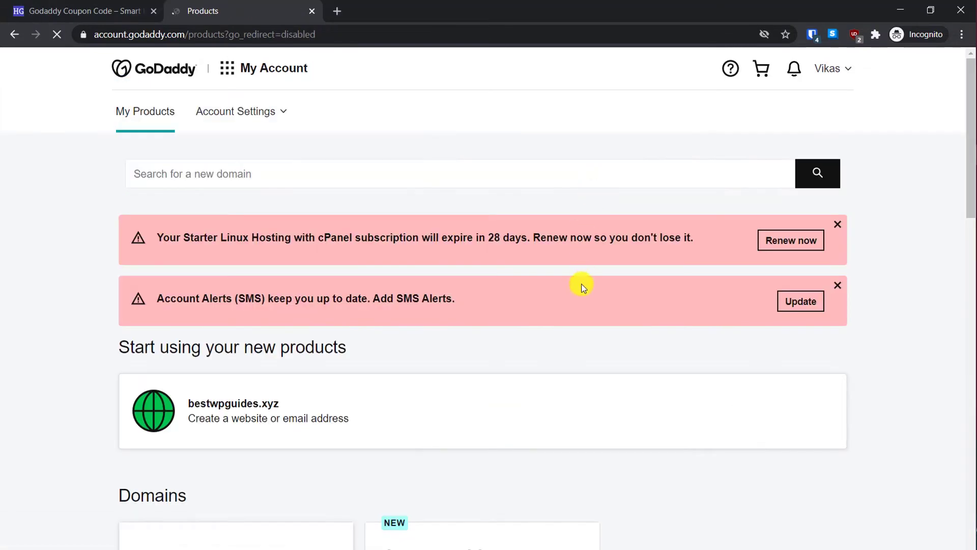
scroll(598, 354, down, 9)
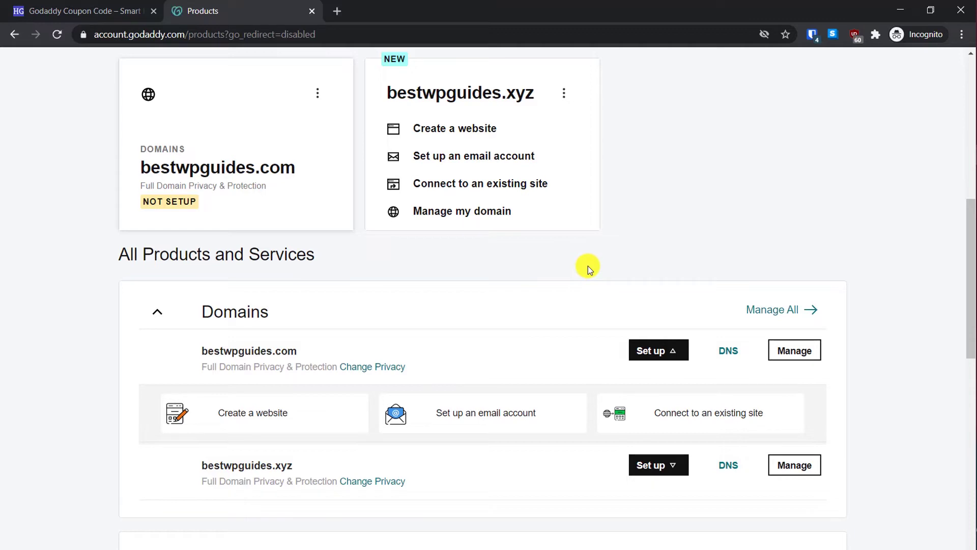
scroll(588, 266, down, 5)
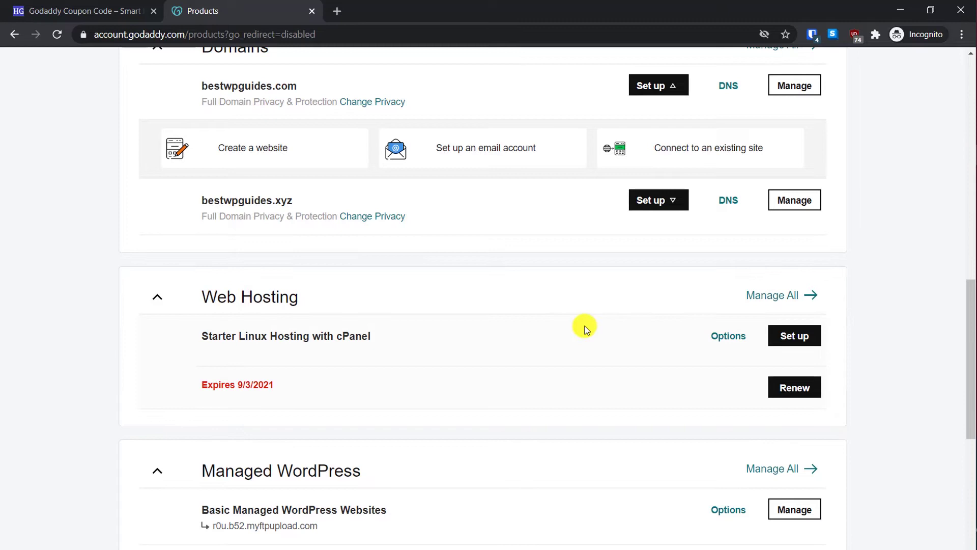
Set up Starter Linux Hosting on bestwpguides.xyz in the Asia data center.
click(818, 334)
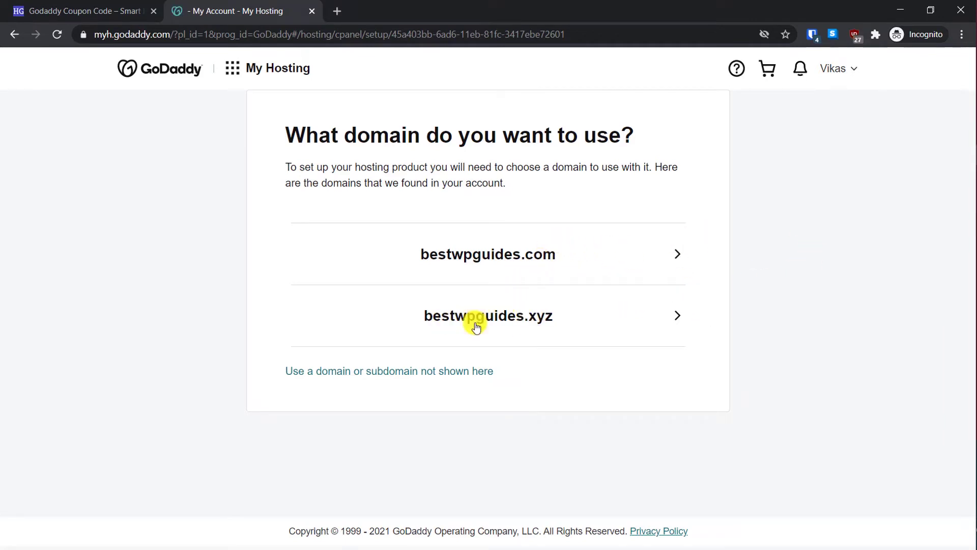
click(511, 326)
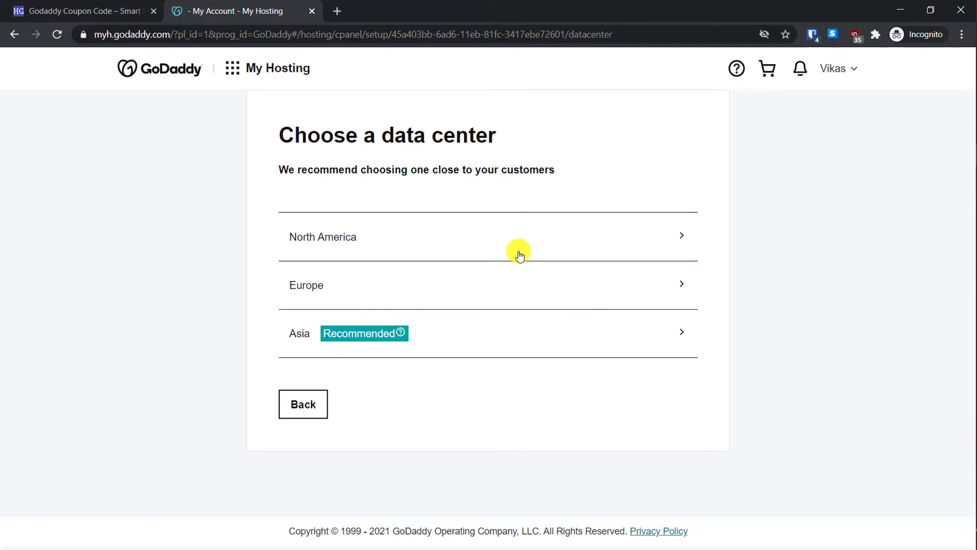
click(489, 334)
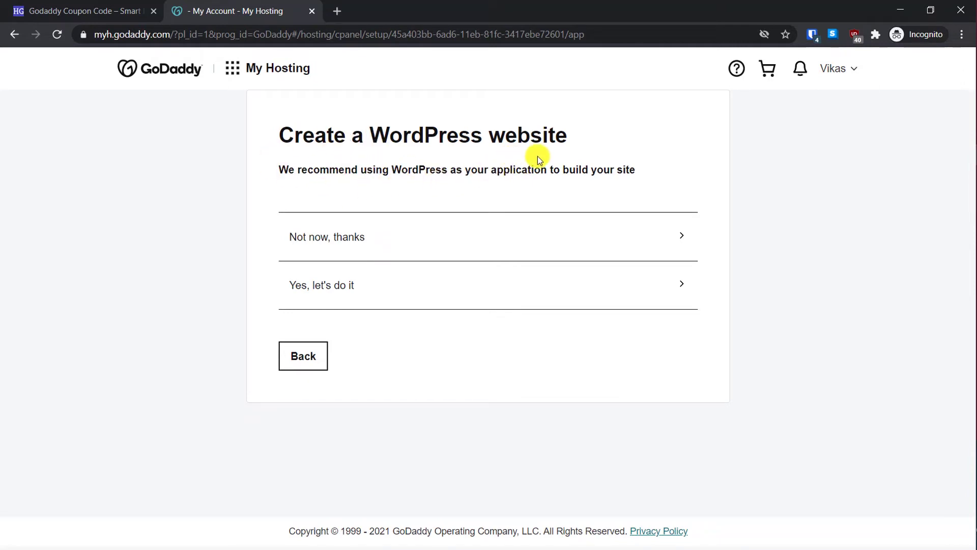
Install WordPress with admin username 'bestwpguidesdemo' and a password, then submit the details.
click(338, 294)
click(470, 249)
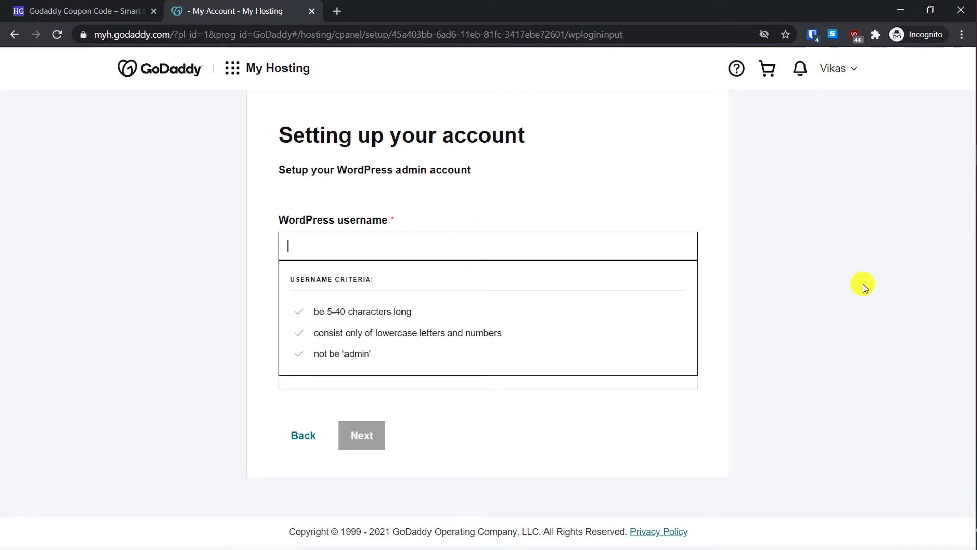
text(bestwpgu)
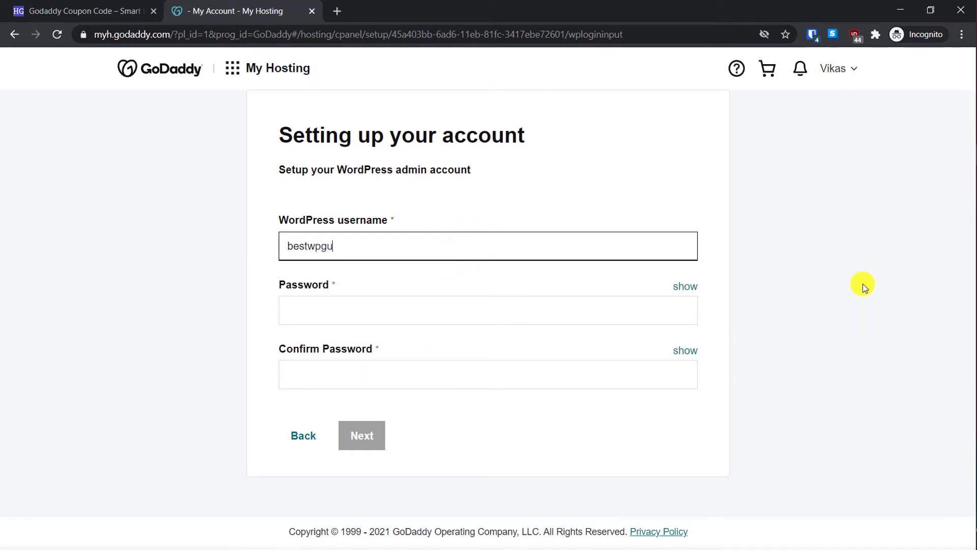
text(idesdemo)
click(863, 283)
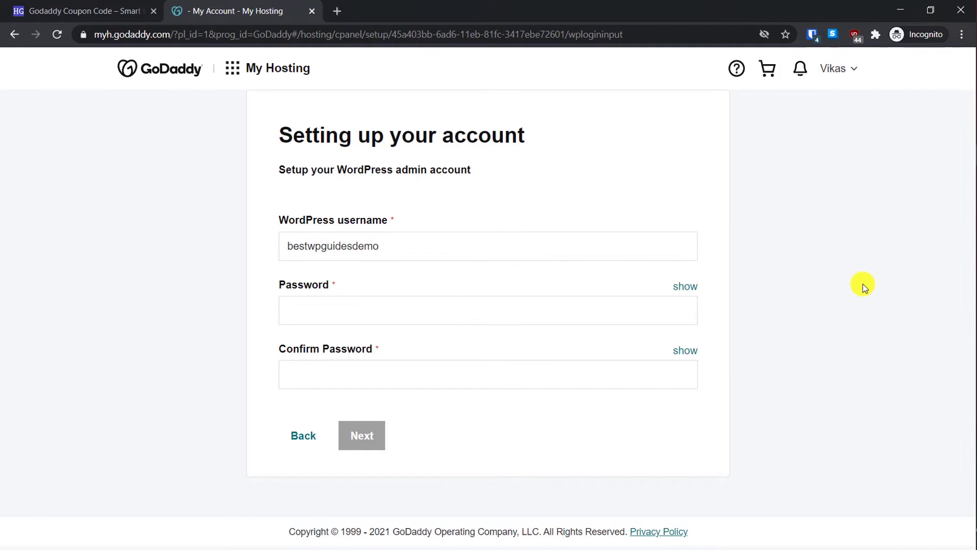
click(543, 310)
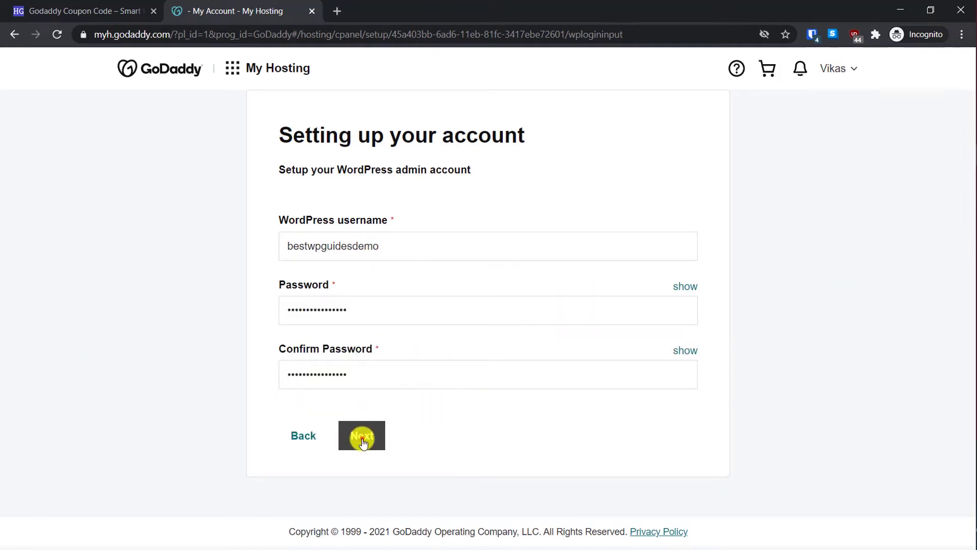
click(362, 441)
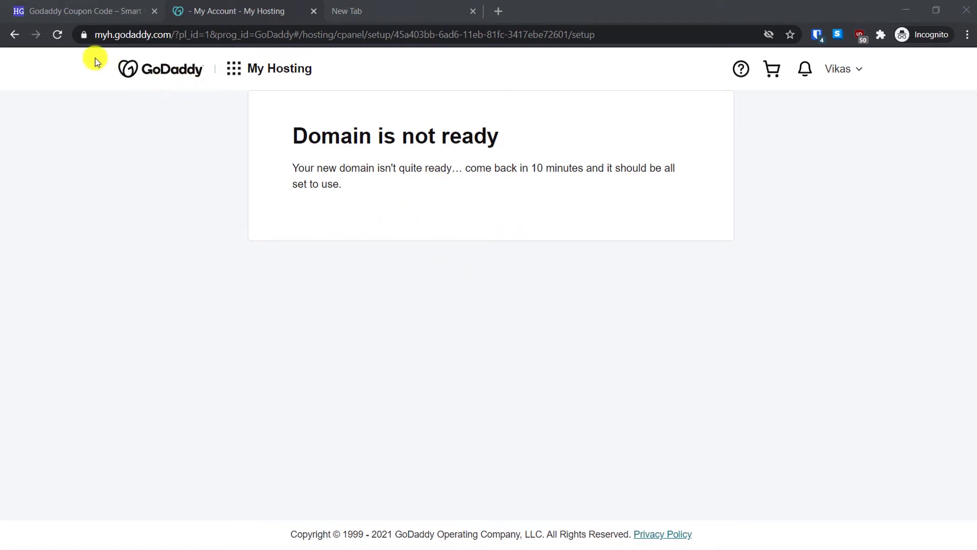
Reload until onboarding completes, then open the bestwpguides.xyz hosting dashboard.
click(54, 40)
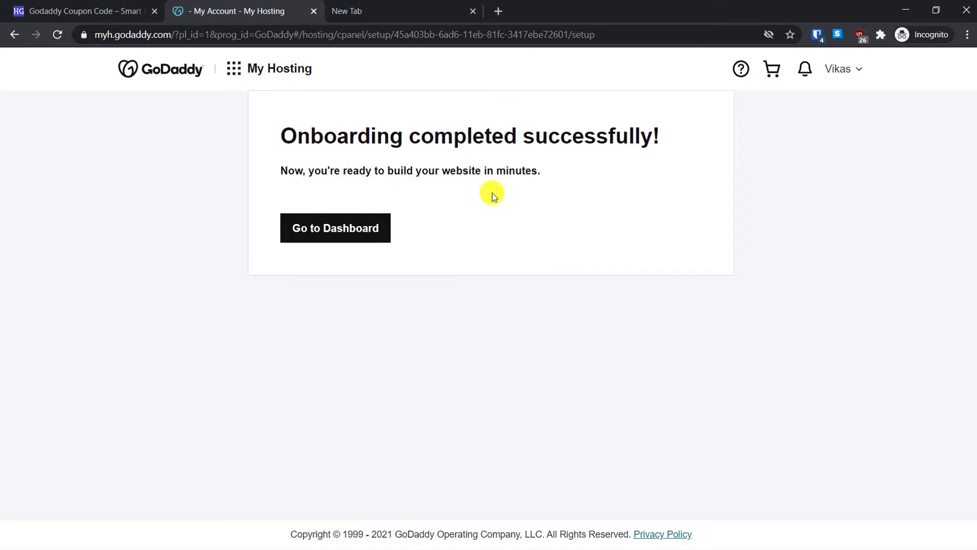
click(327, 227)
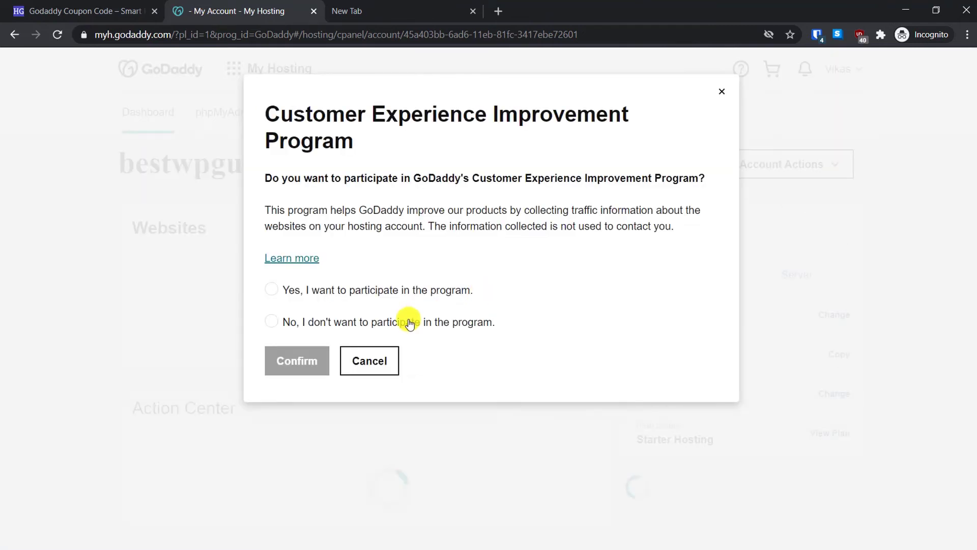
Dismiss the improvement-program prompt and open the options menu for bestwpguides.xyz on the hosting dashboard.
click(374, 363)
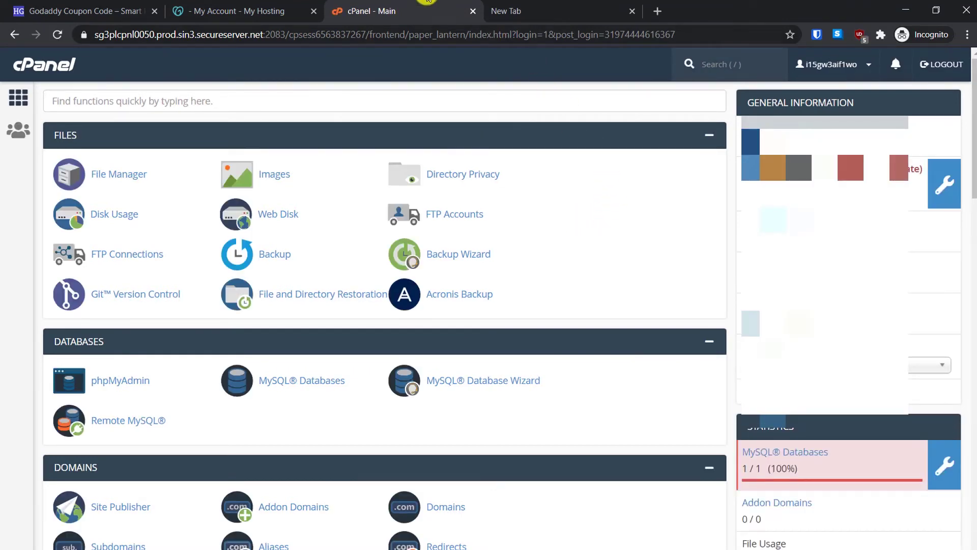
click(257, 11)
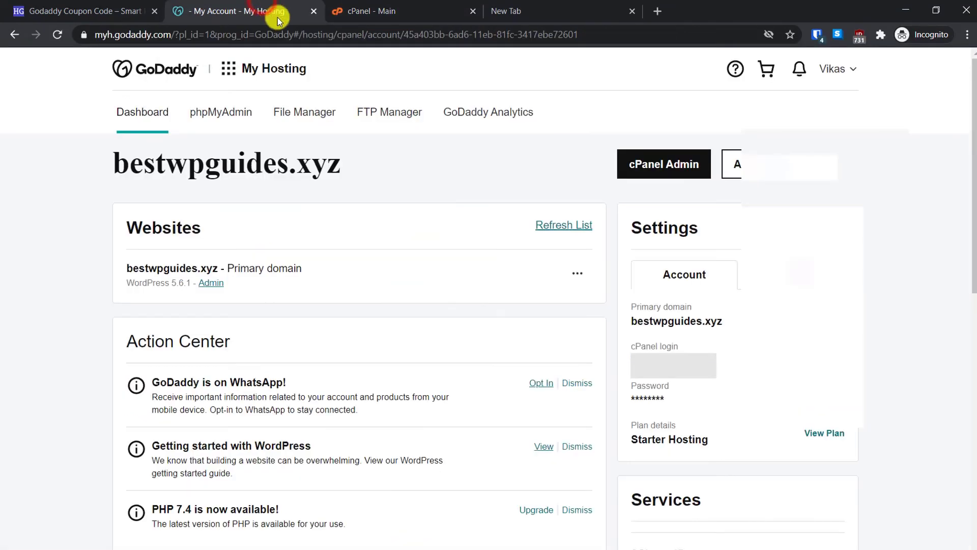
click(577, 274)
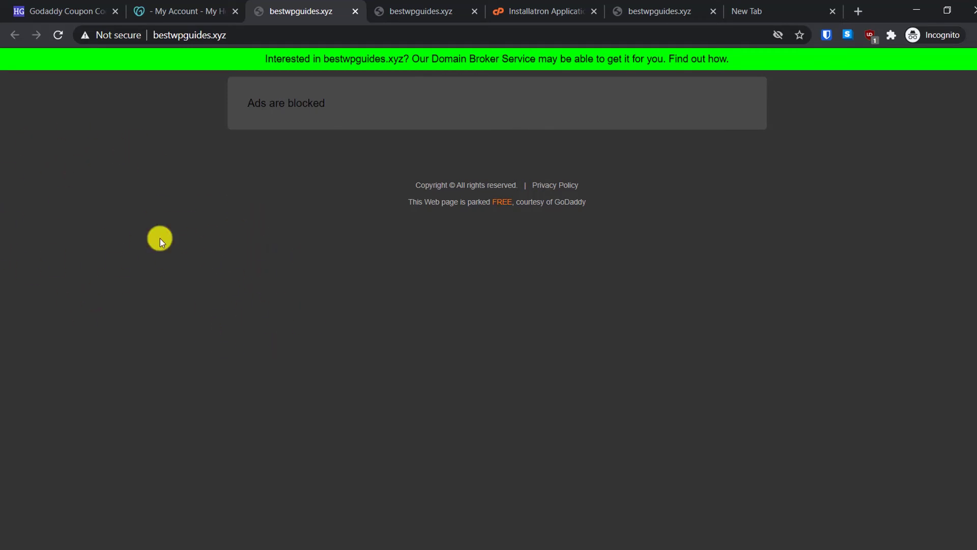
Reload bestwpguides.xyz until the live WordPress 'My Blog' site replaces the parked page.
click(58, 37)
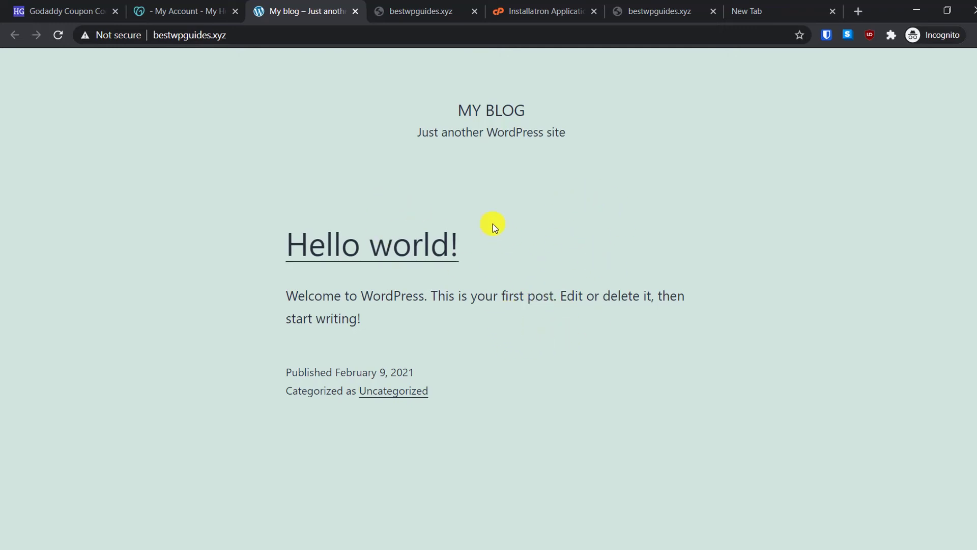
Open the Hello world! post, then go to the bestwpguides.xyz/login page.
click(389, 239)
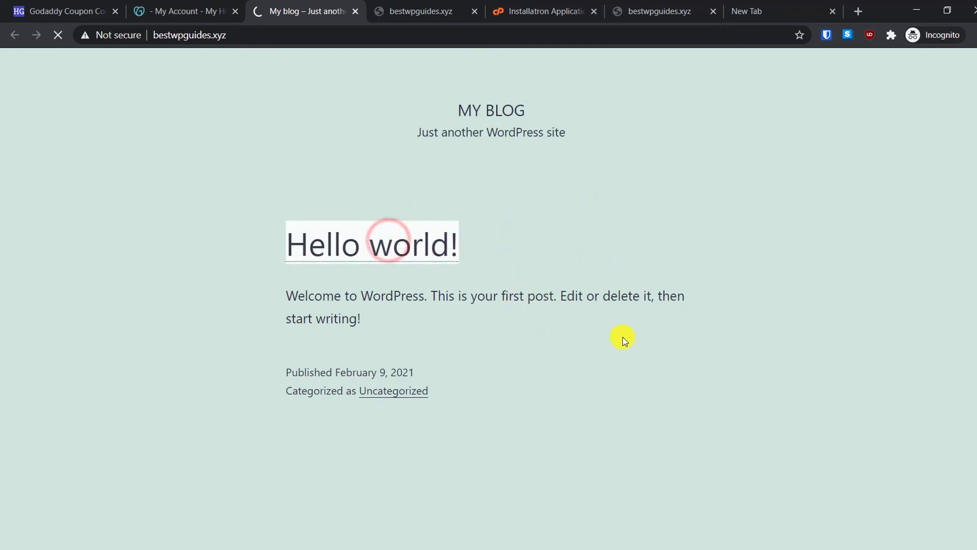
scroll(534, 298, down, 6)
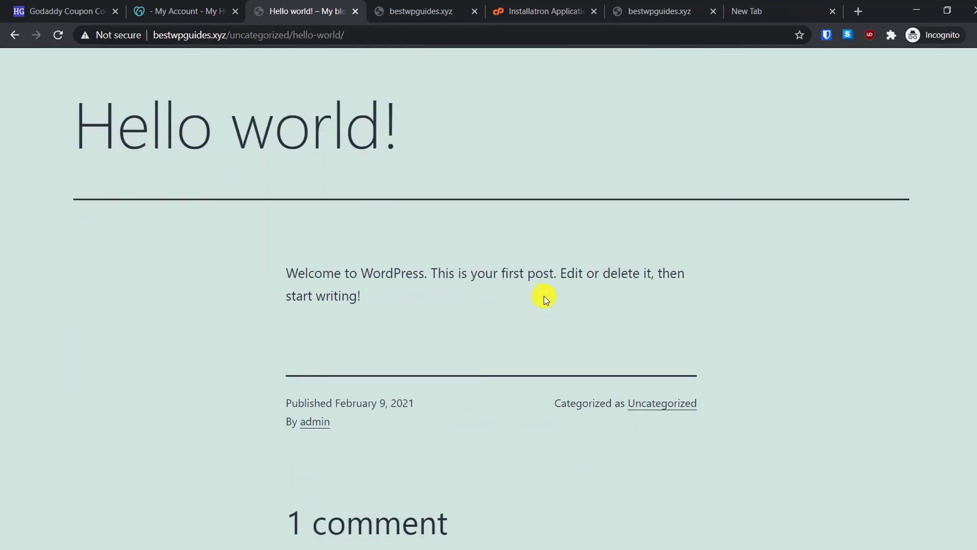
scroll(513, 254, up, 7)
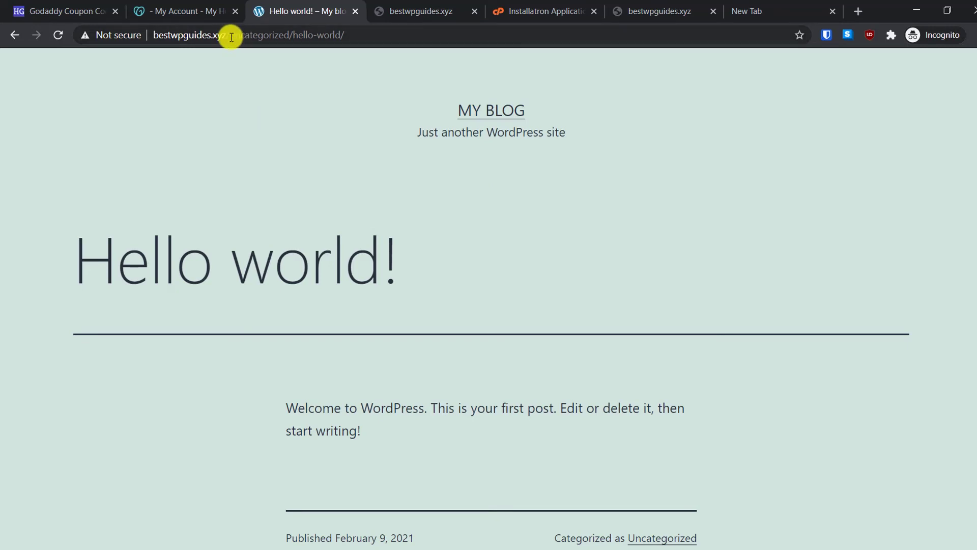
drag(229, 36, 465, 66)
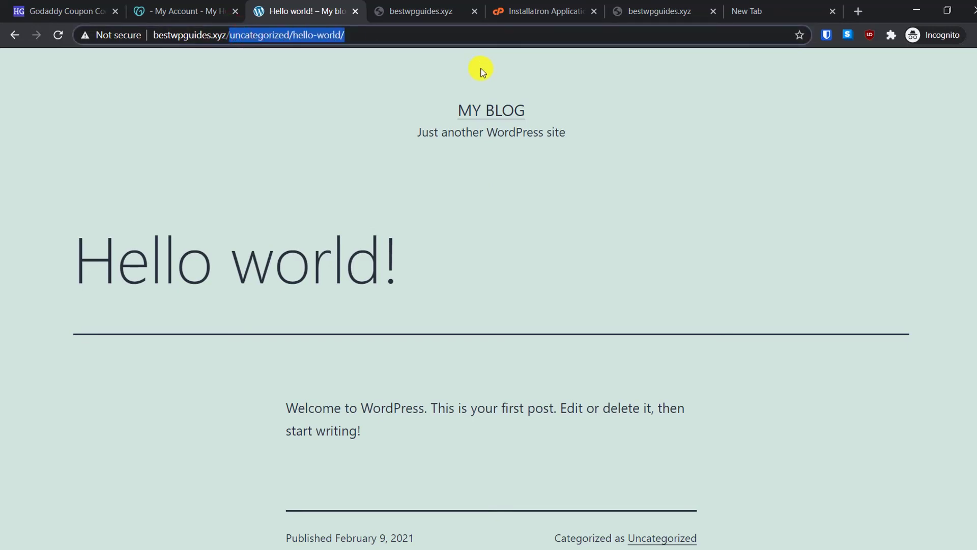
key(BackSpace)
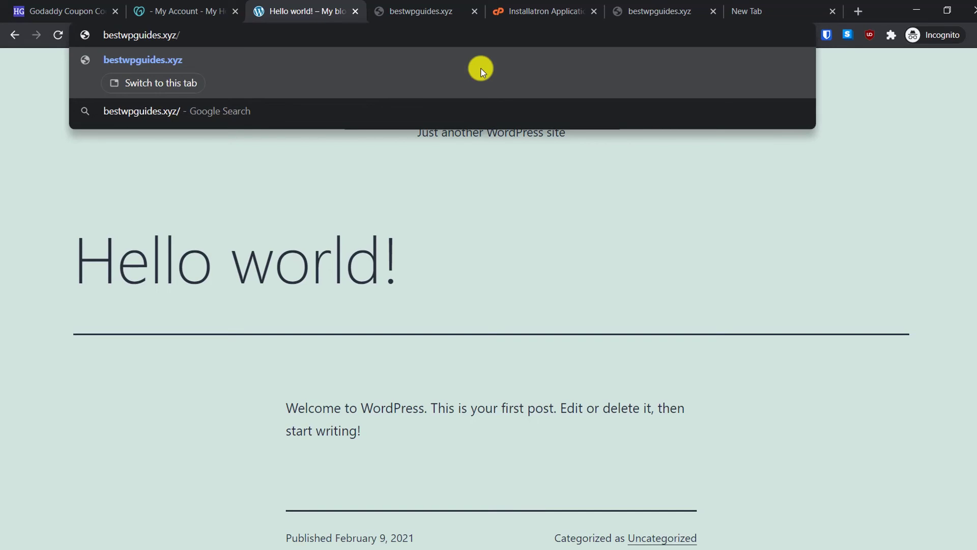
text(login)
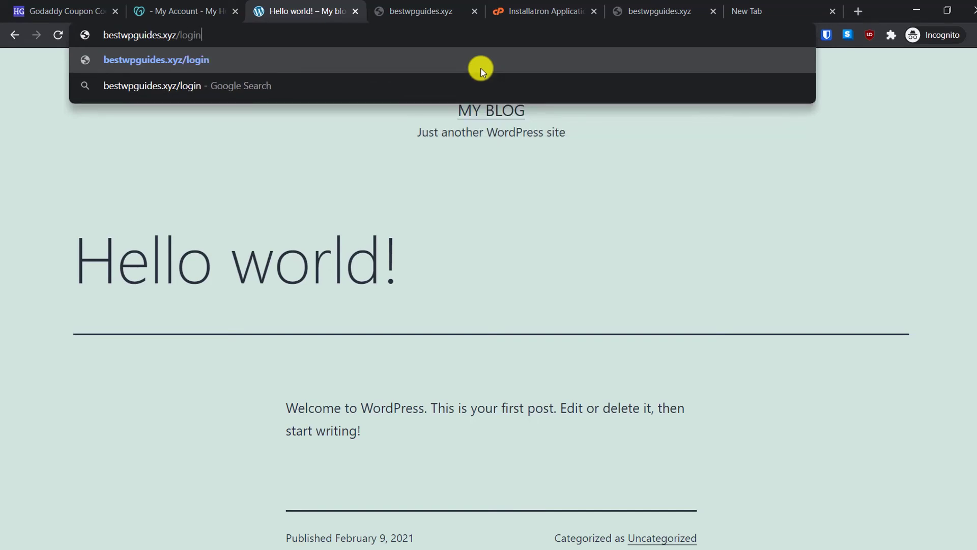
key(Return)
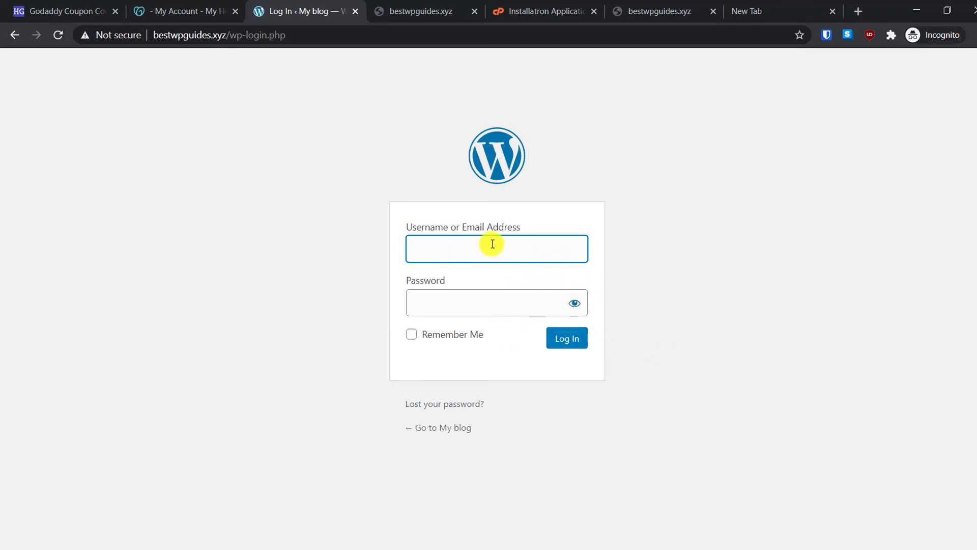
Sign in to WordPress with the admin username and password.
text(bestwpadmin)
click(413, 334)
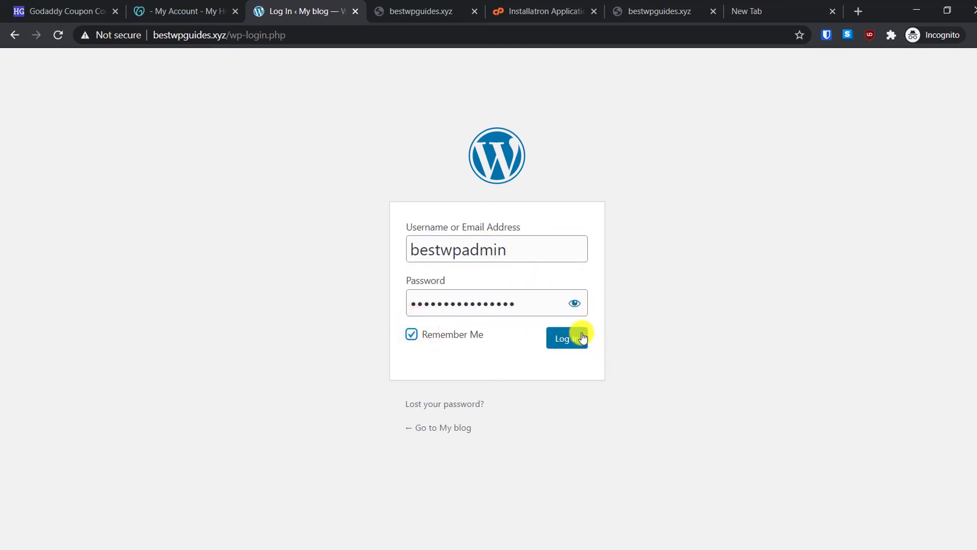
click(577, 333)
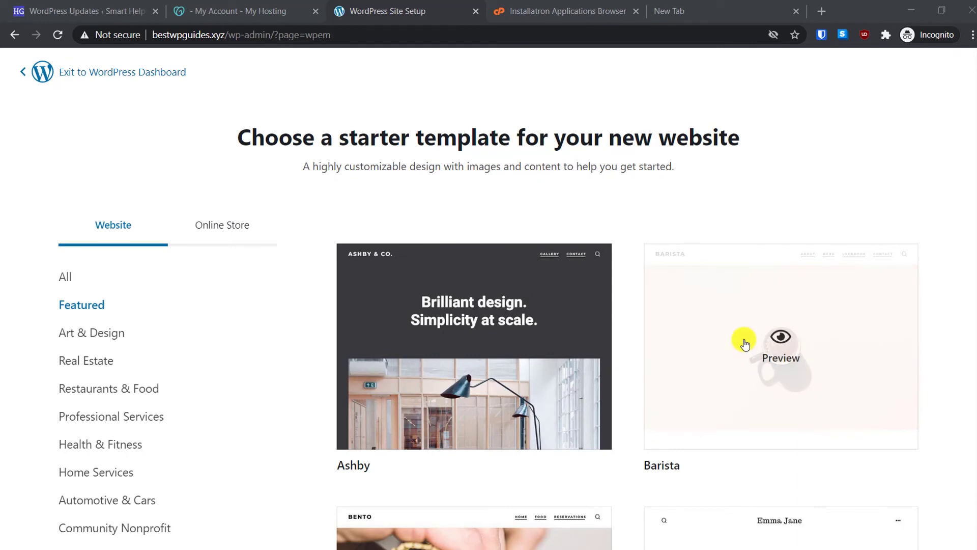
mouse_move(550, 365)
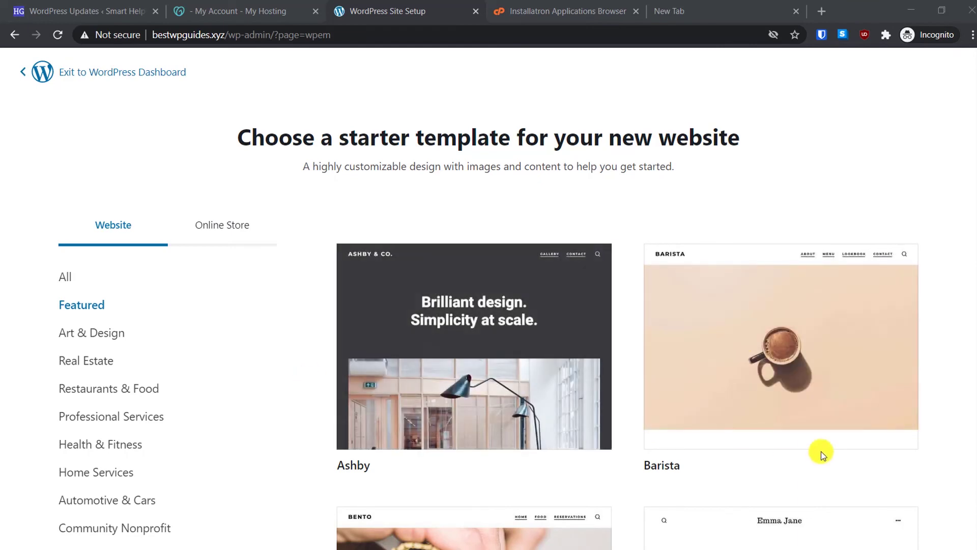
scroll(821, 451, down, 5)
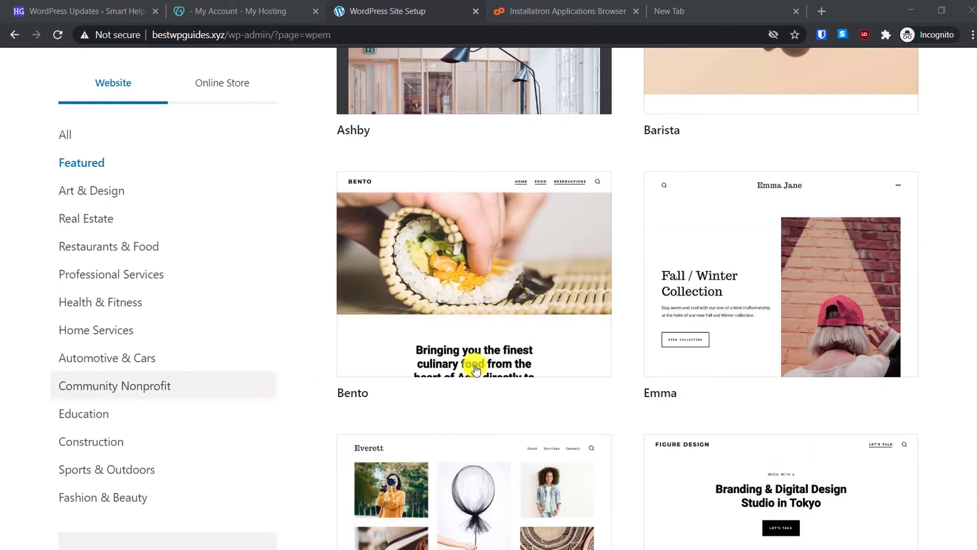
scroll(574, 355, down, 1)
scroll(560, 358, down, 8)
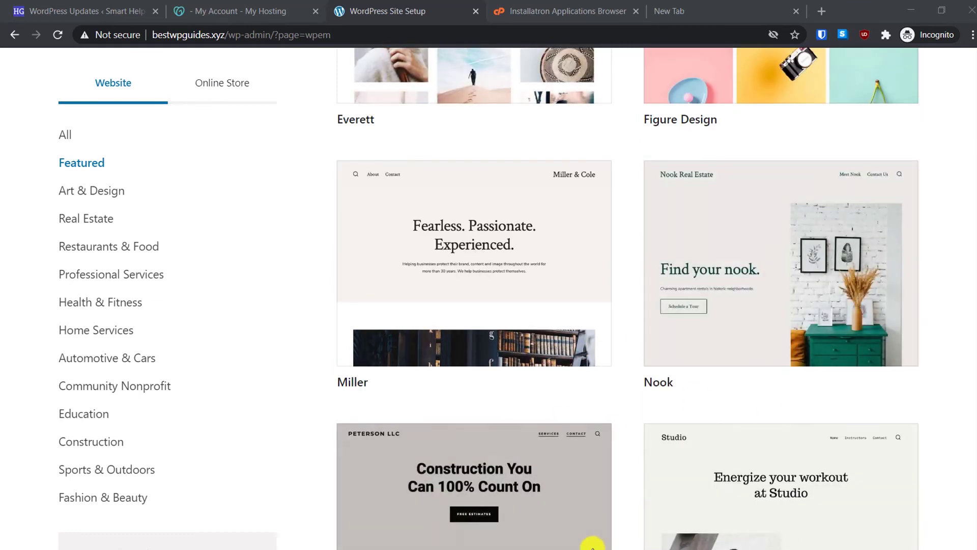
click(780, 269)
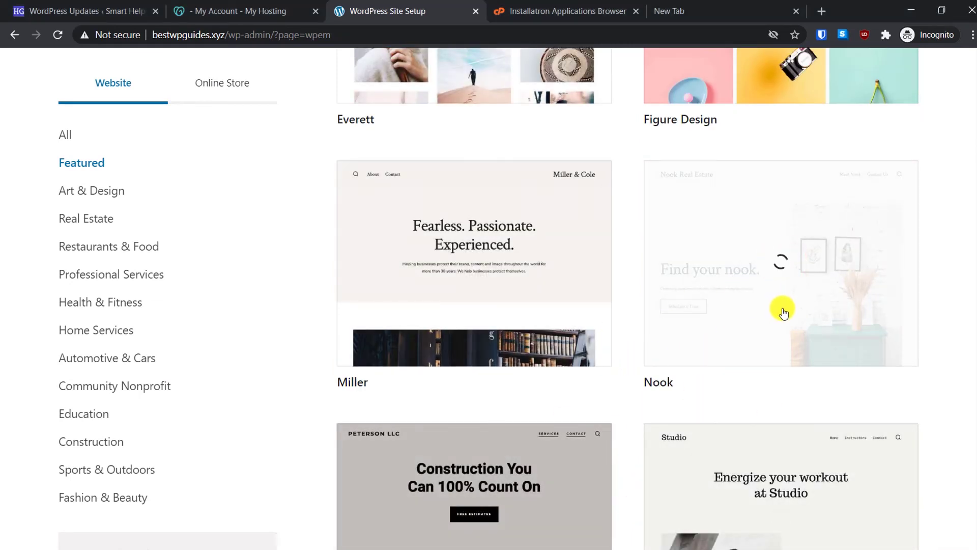
scroll(405, 306, down, 5)
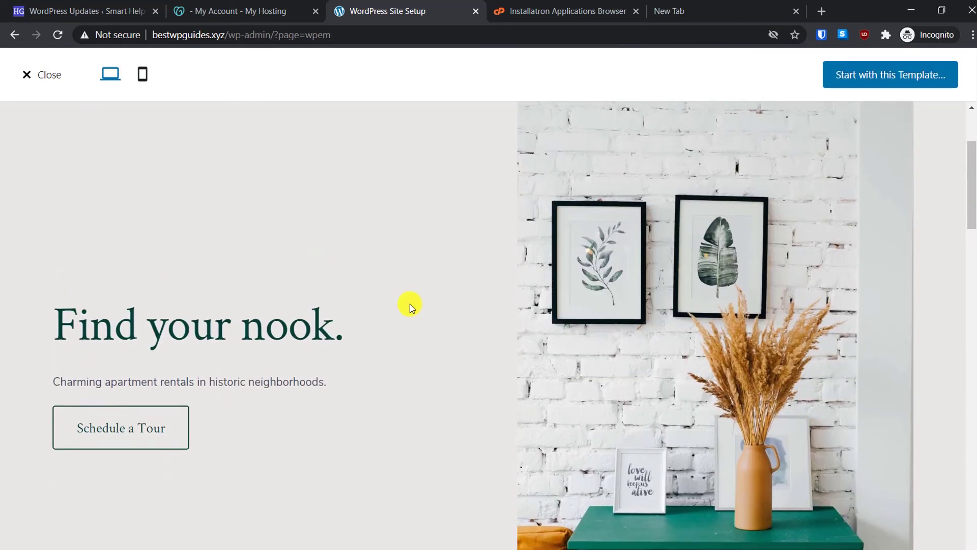
click(110, 314)
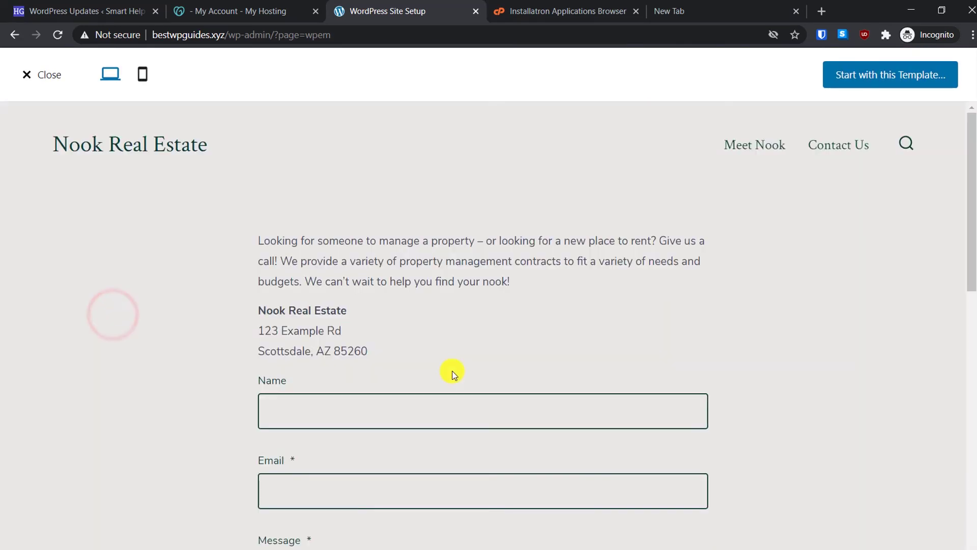
scroll(454, 374, down, 8)
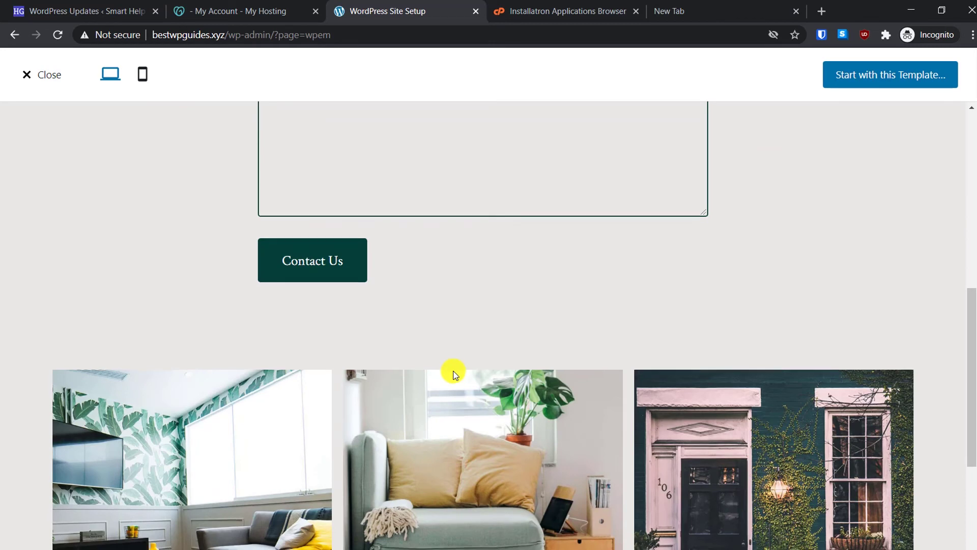
scroll(454, 374, down, 1)
scroll(454, 374, up, 4)
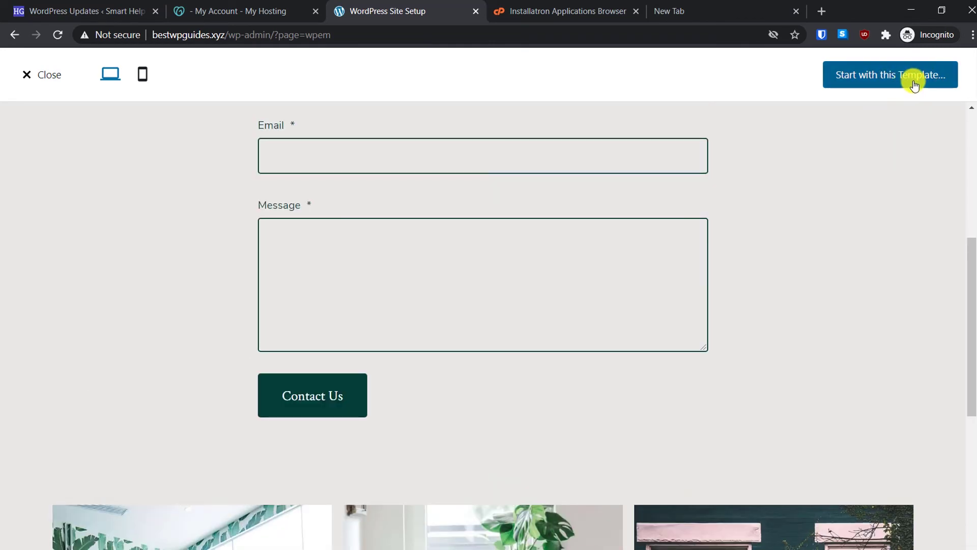
click(864, 78)
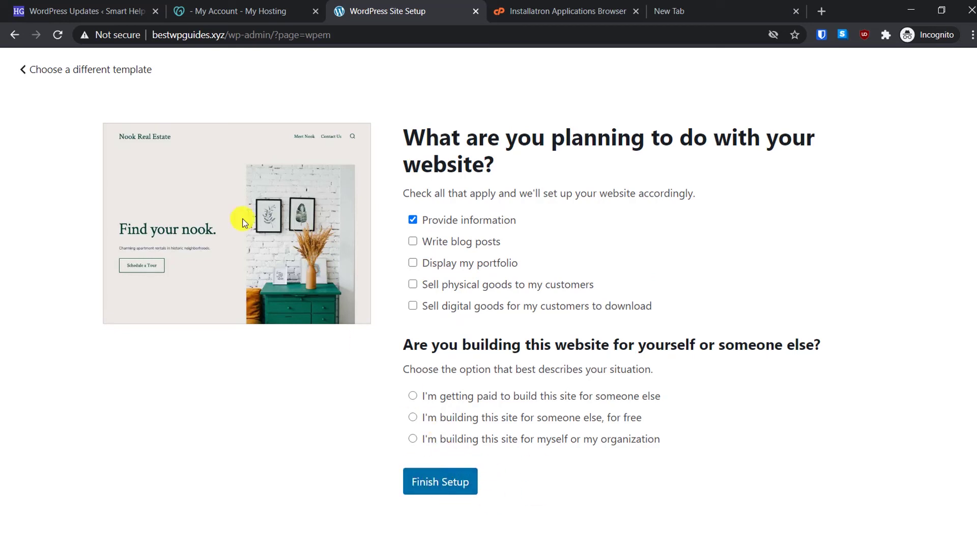
click(57, 72)
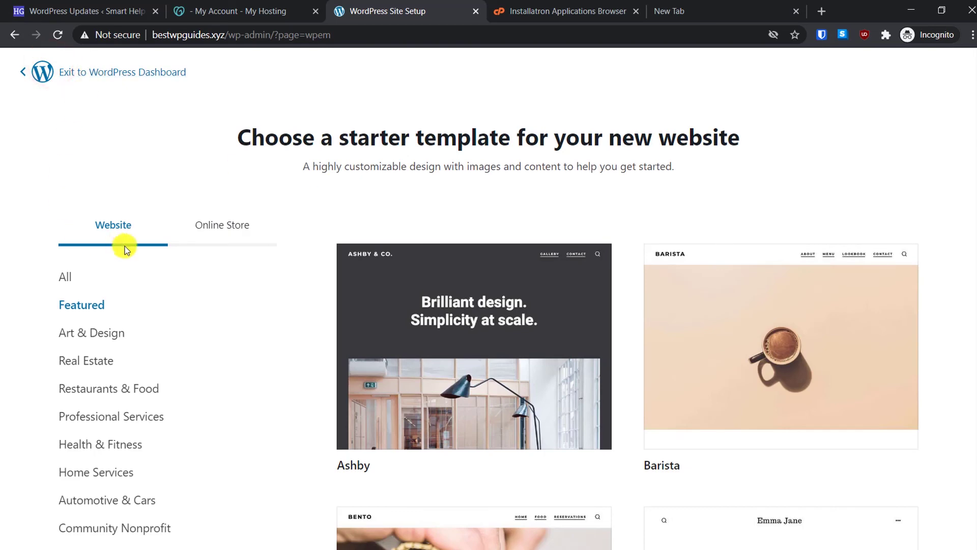
Filter starter templates by Health & Fitness, then switch to the Online Store templates.
scroll(488, 315, down, 1)
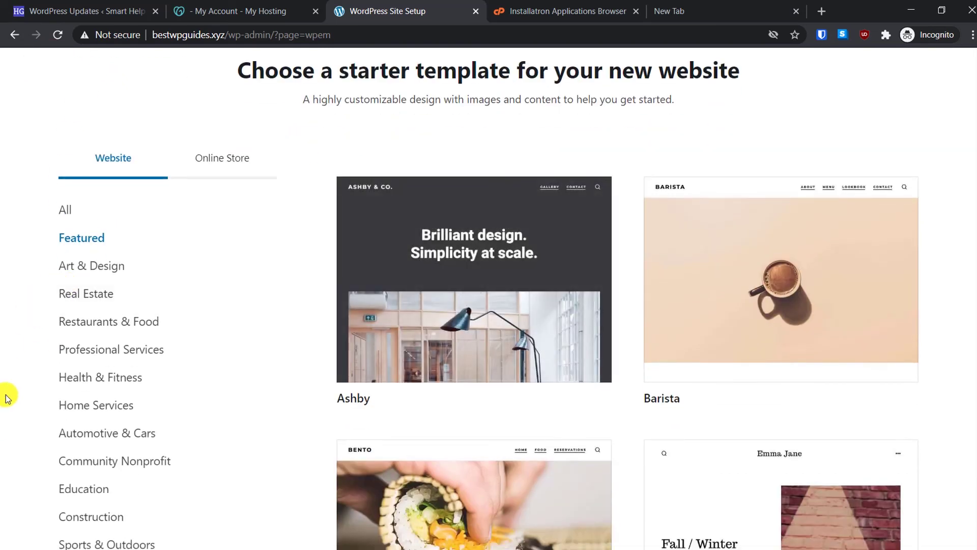
click(115, 378)
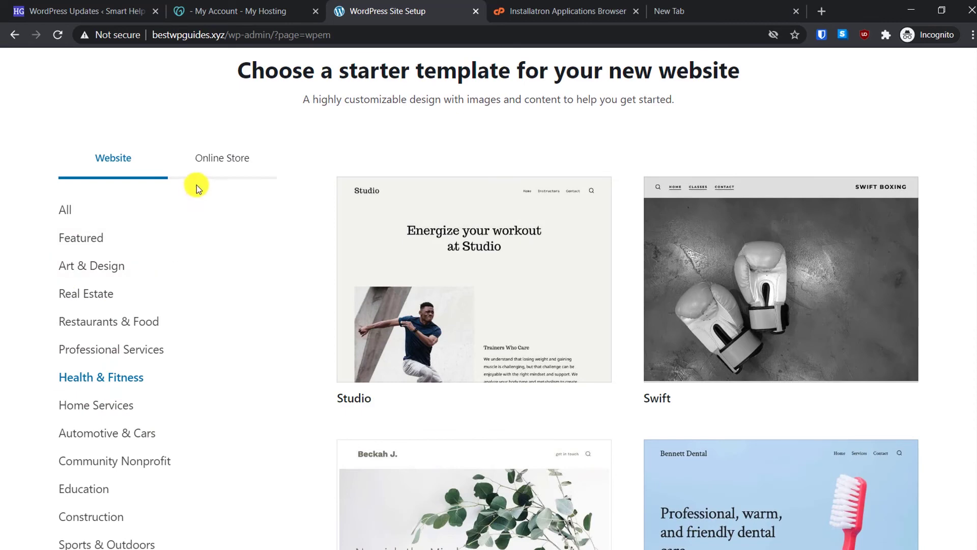
click(215, 161)
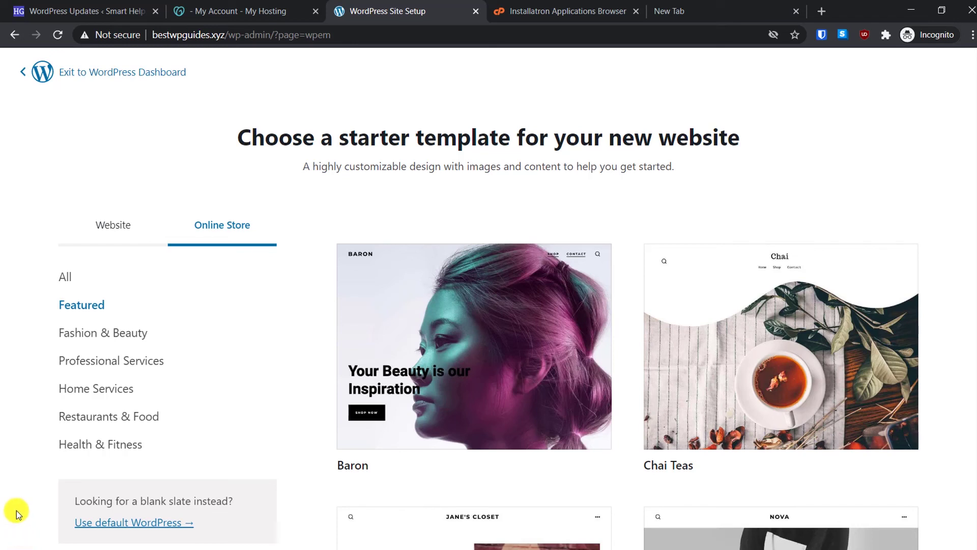
Skip the starter templates for default WordPress, confirm, and decline the exit survey.
click(125, 524)
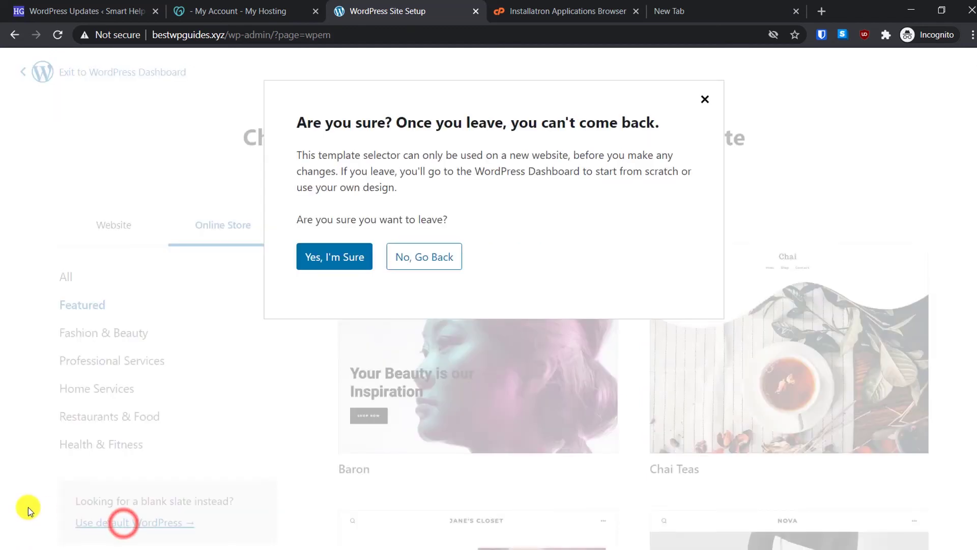
click(336, 258)
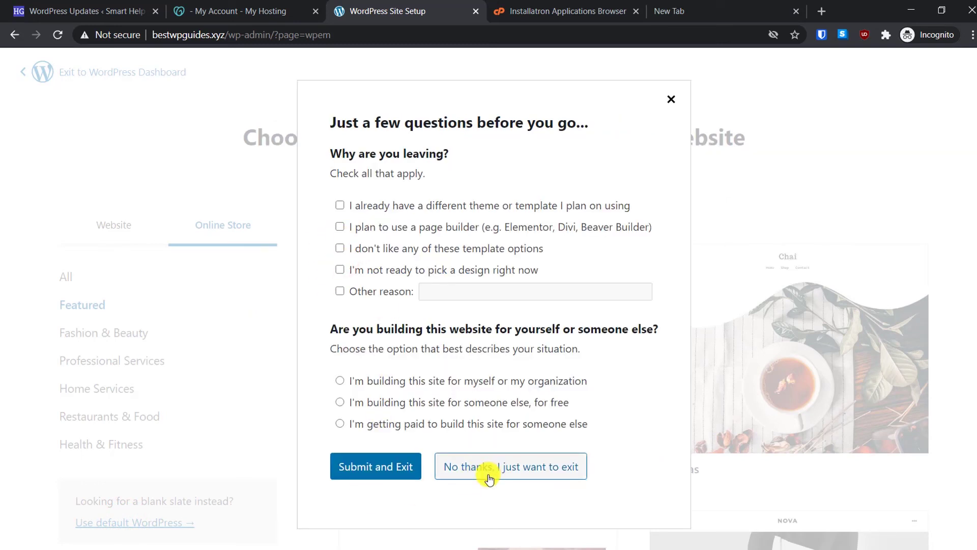
click(527, 469)
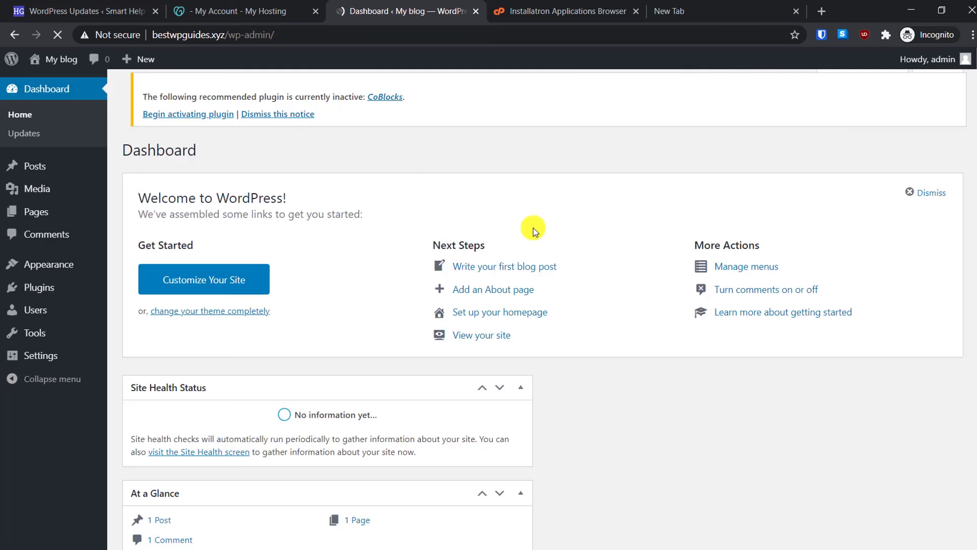